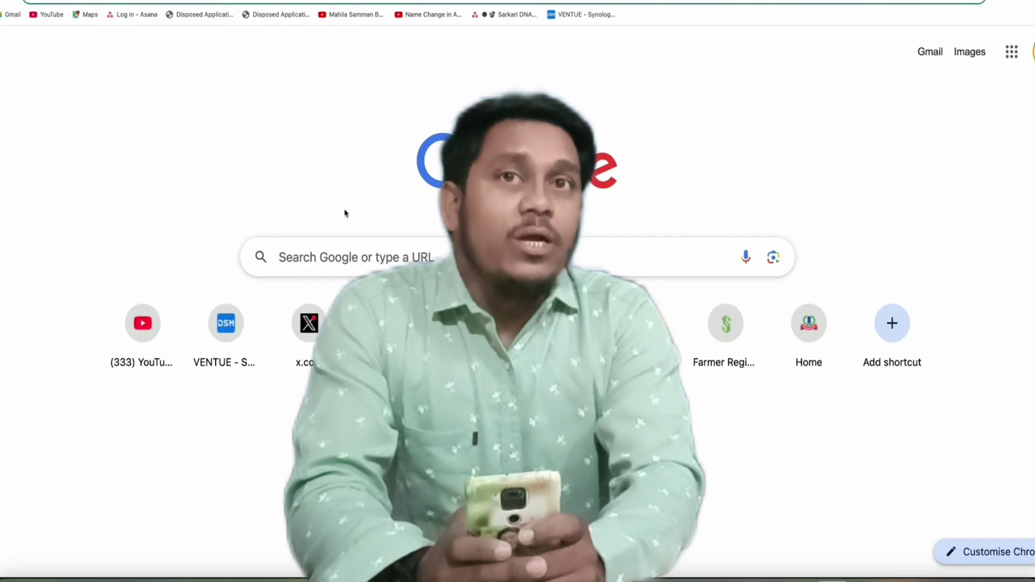
- Search Google for 'income tax' and open the 'Home | Income Tax Department' result
click(345, 257)
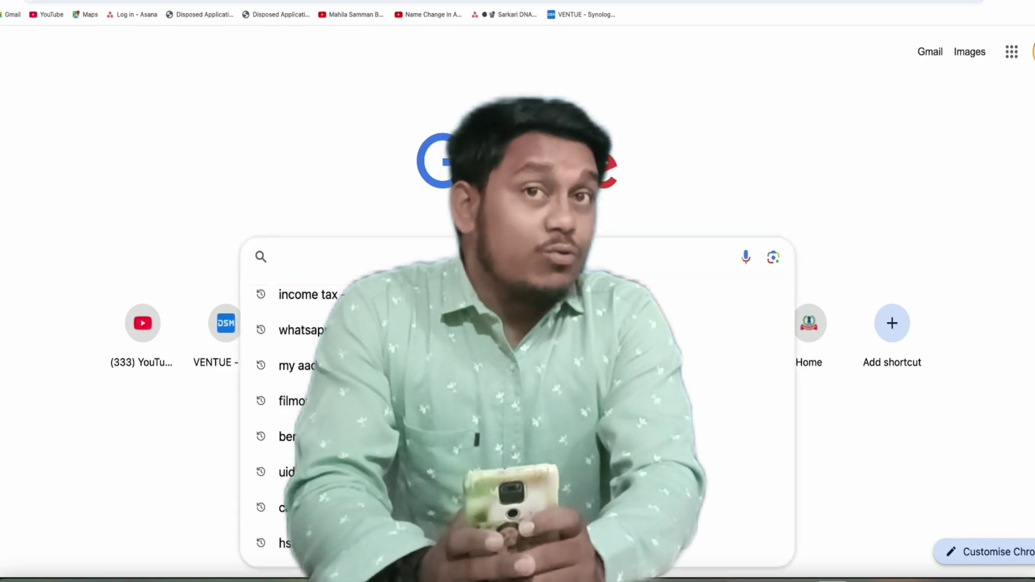
text(income tax)
key(Return)
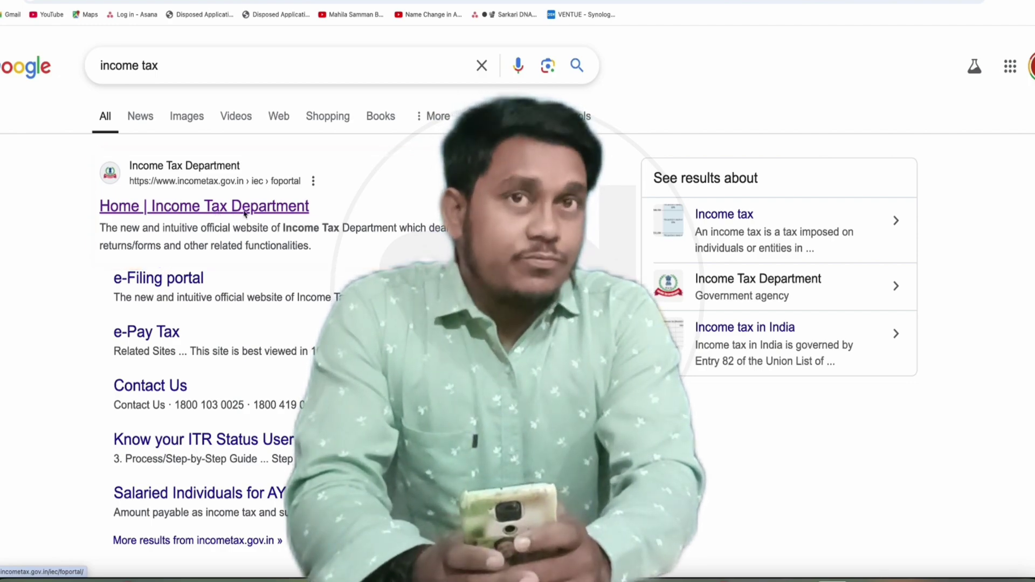
click(244, 214)
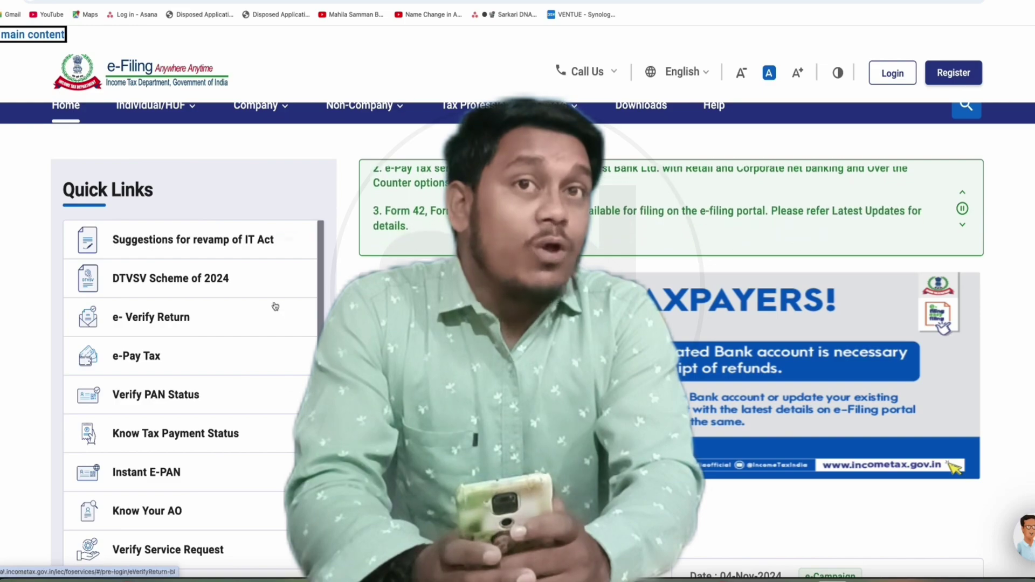
- Scroll down the Quick Links sidebar and open Link Aadhaar Status
scroll(517, 323, down, 2)
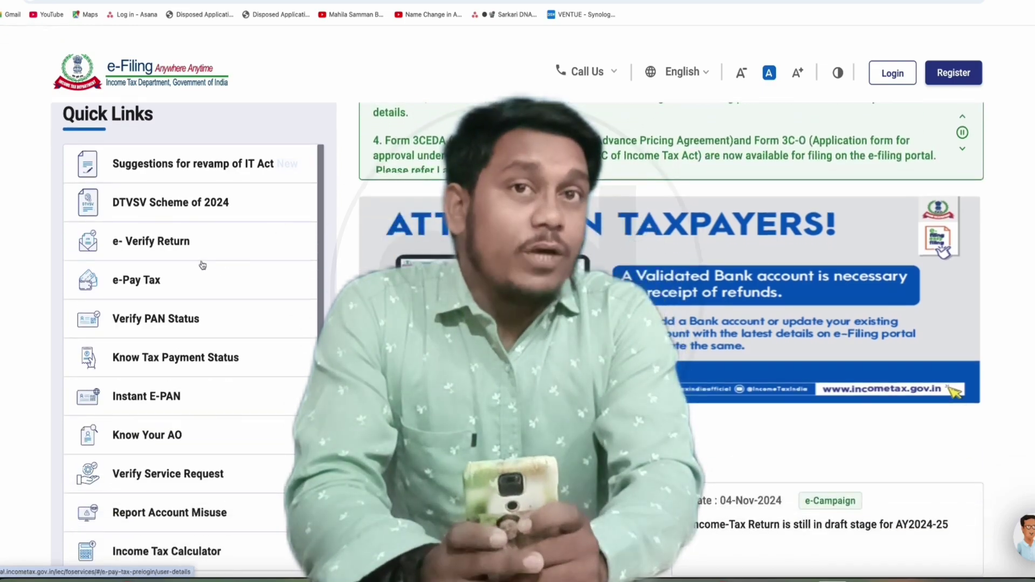
scroll(285, 298, down, 1)
scroll(270, 298, down, 1)
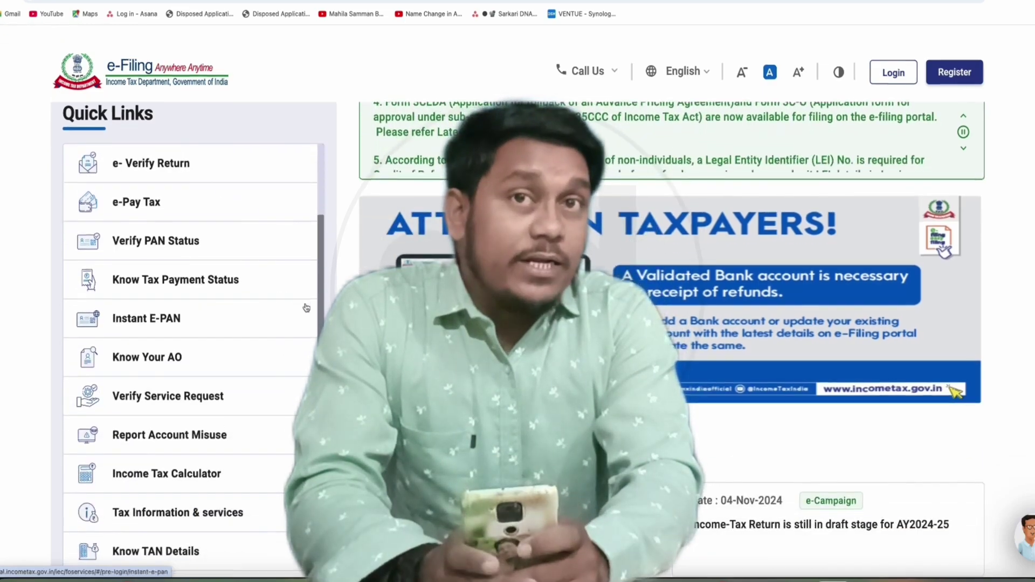
scroll(261, 314, down, 3)
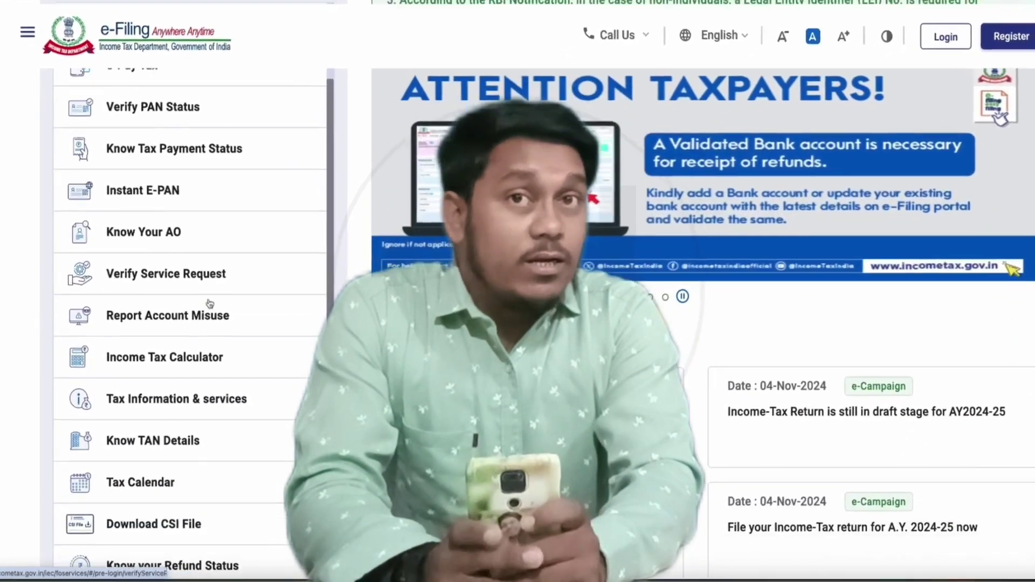
scroll(210, 304, down, 5)
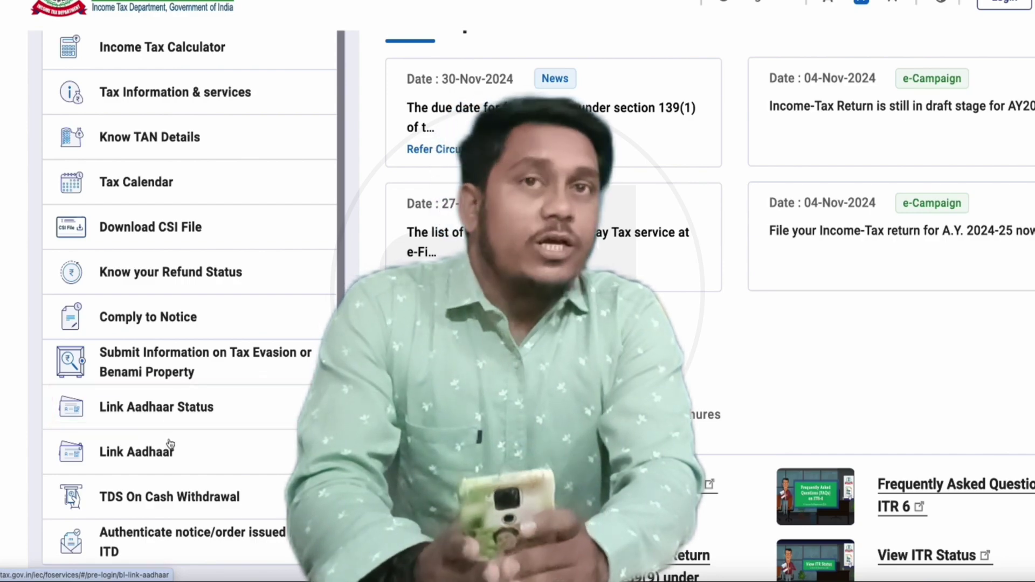
click(204, 411)
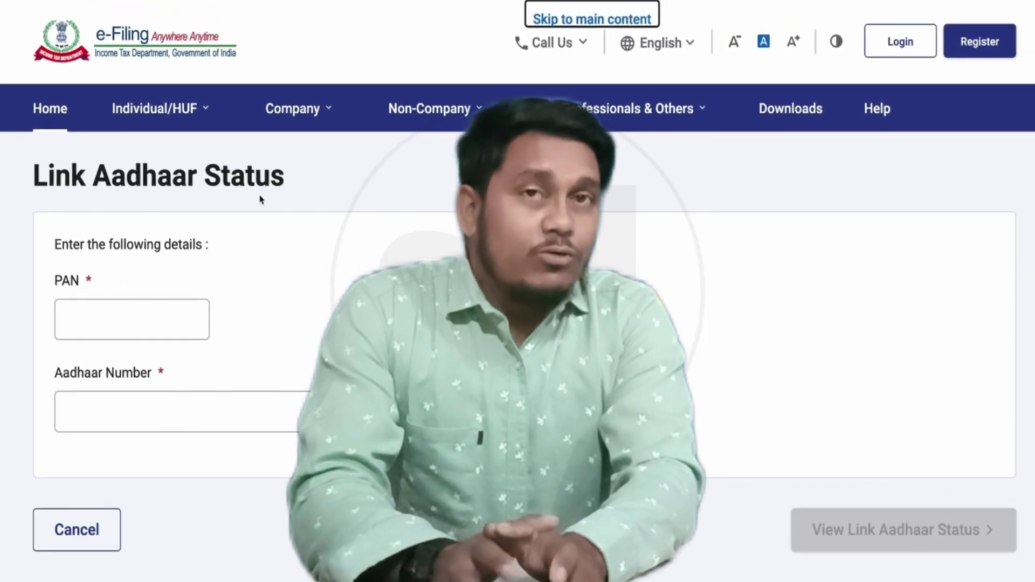
- Enter the PAN and Aadhaar number and view the link status, which reports not linked
click(129, 320)
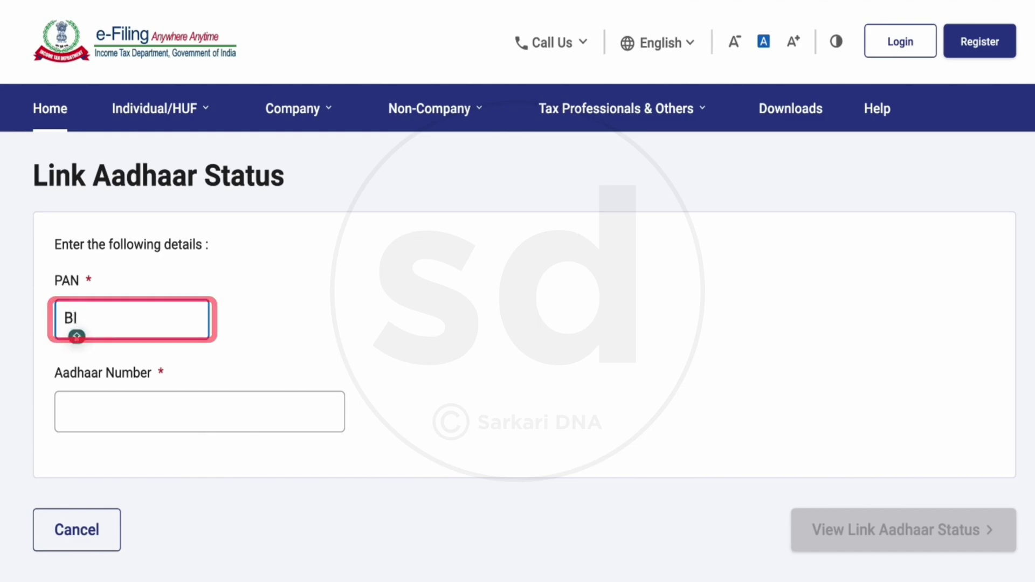
text(P)
text(******)
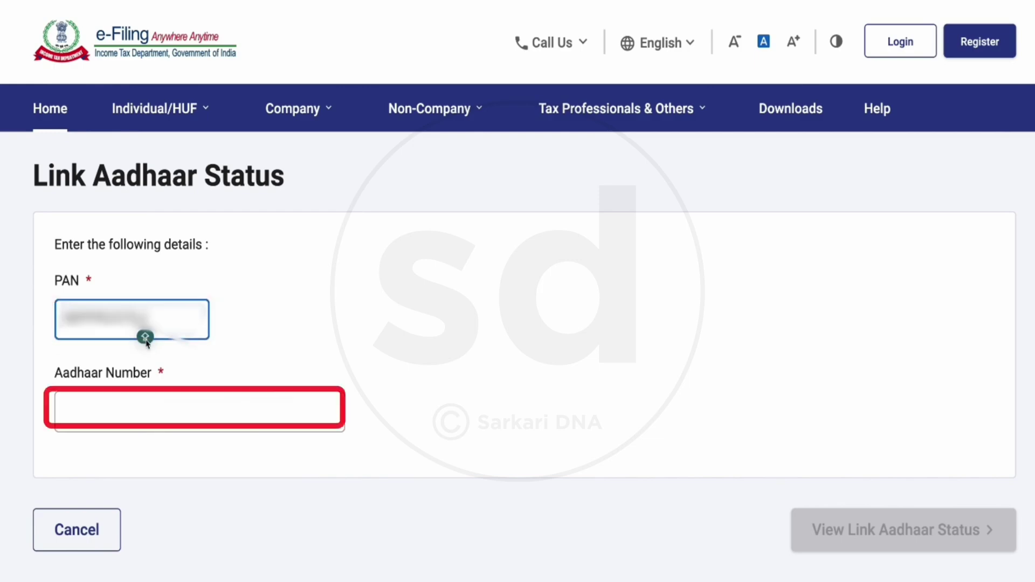
click(167, 408)
text(************)
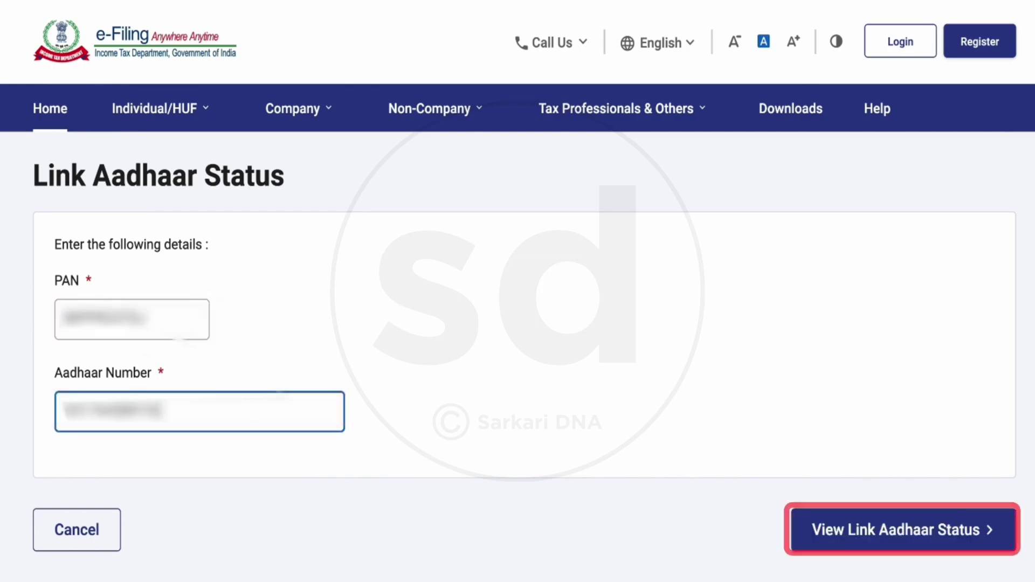
click(192, 455)
click(877, 538)
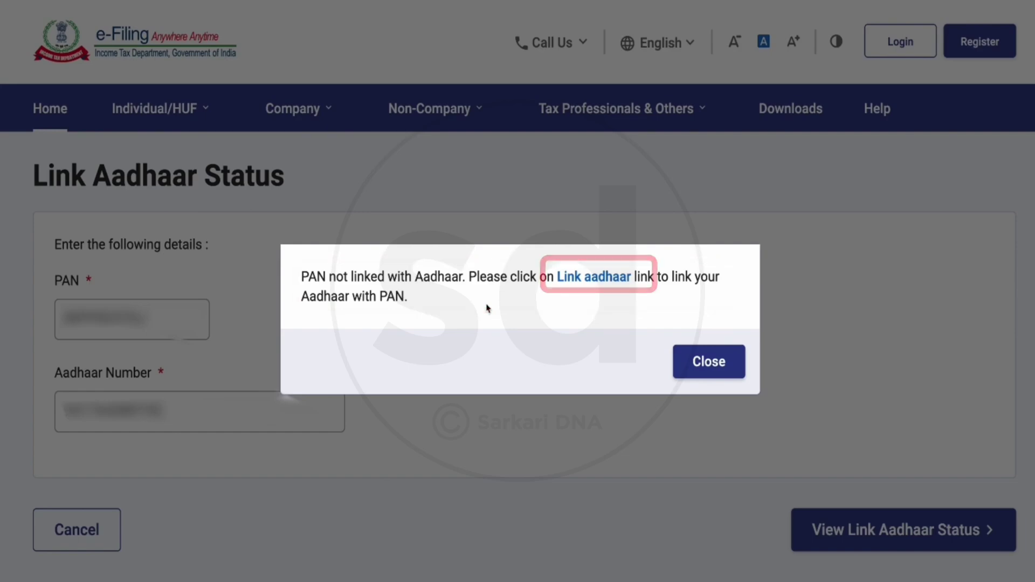
- Start the Link Aadhaar request, validate PAN and Aadhaar, and continue to pay the Rs. 1000 fee via e-Pay Tax
click(585, 282)
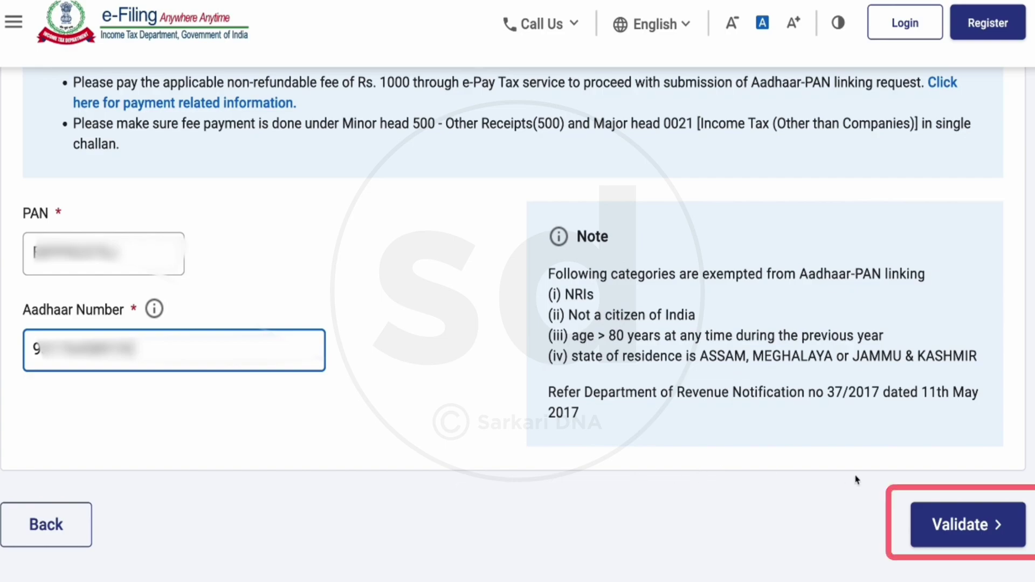
click(950, 527)
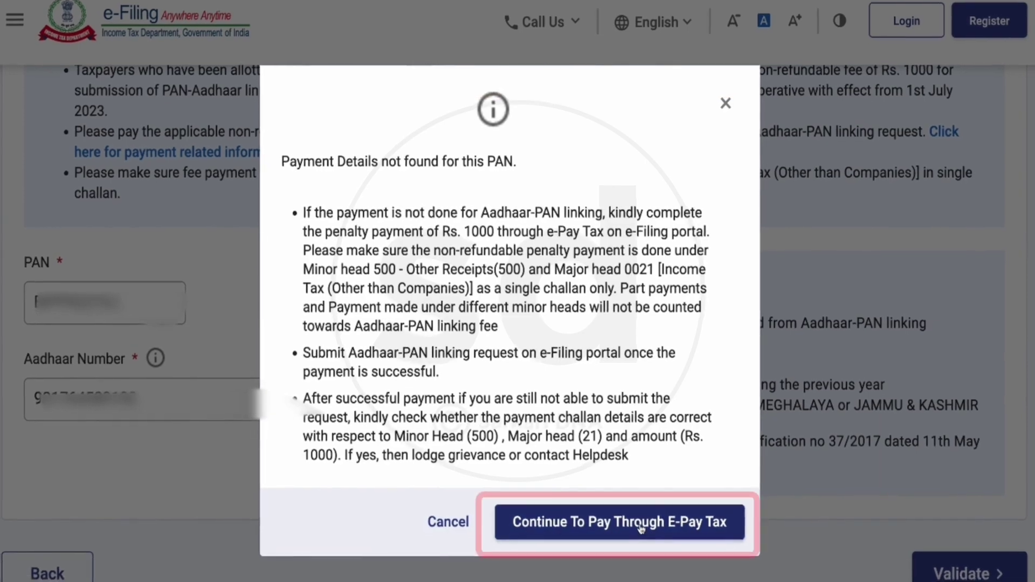
click(654, 533)
- Fill in the PAN, its confirmation and the mobile number, then verify the six-digit mobile OTP
click(211, 320)
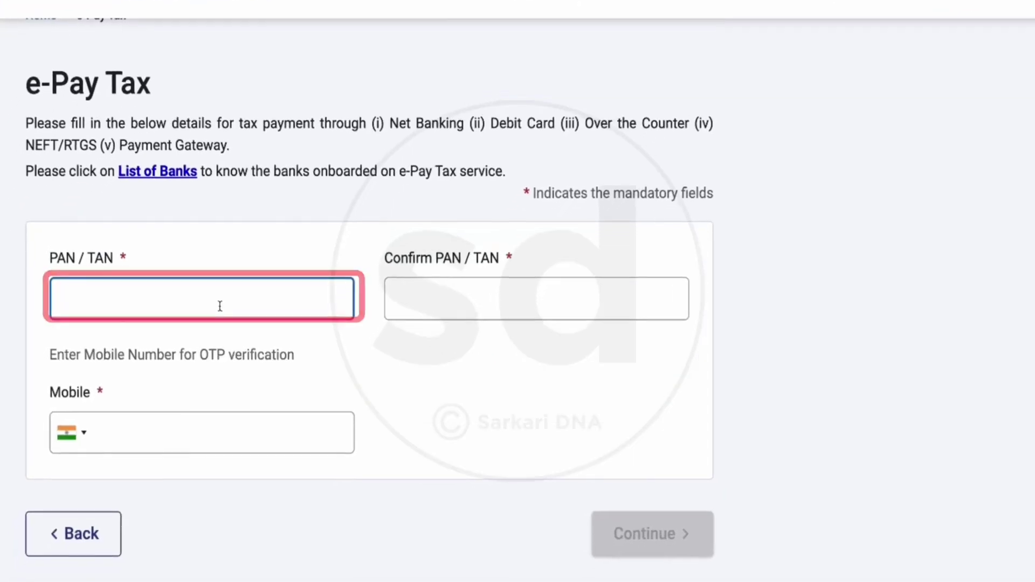
text(••••••••••)
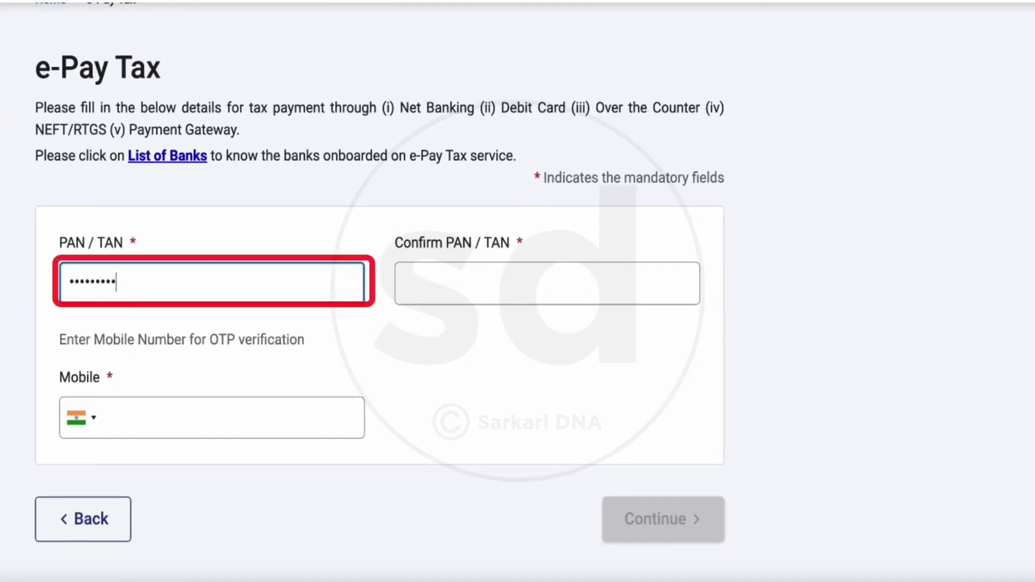
click(543, 294)
text(BIPP••••••)
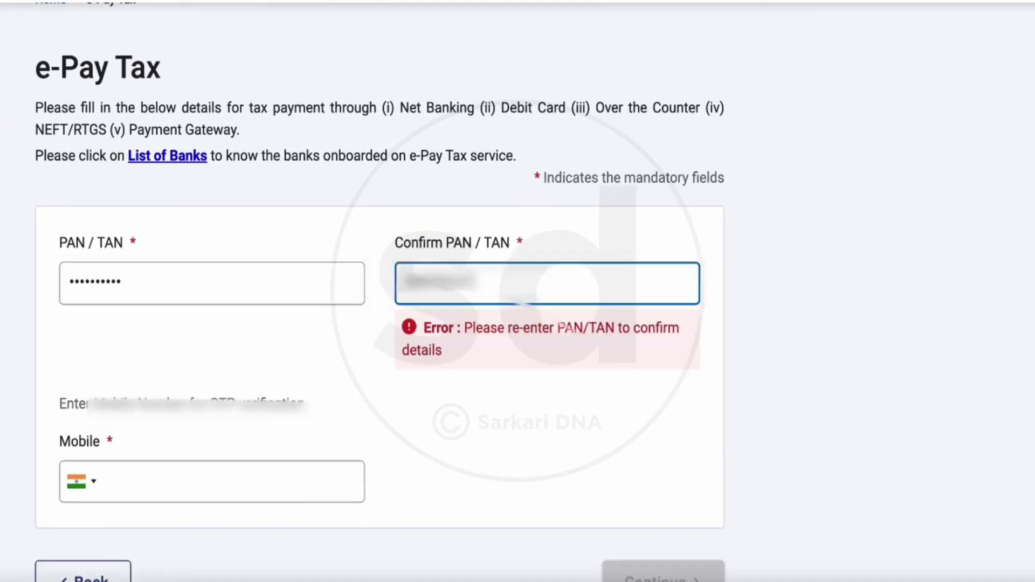
click(104, 426)
text(•••••••••••••)
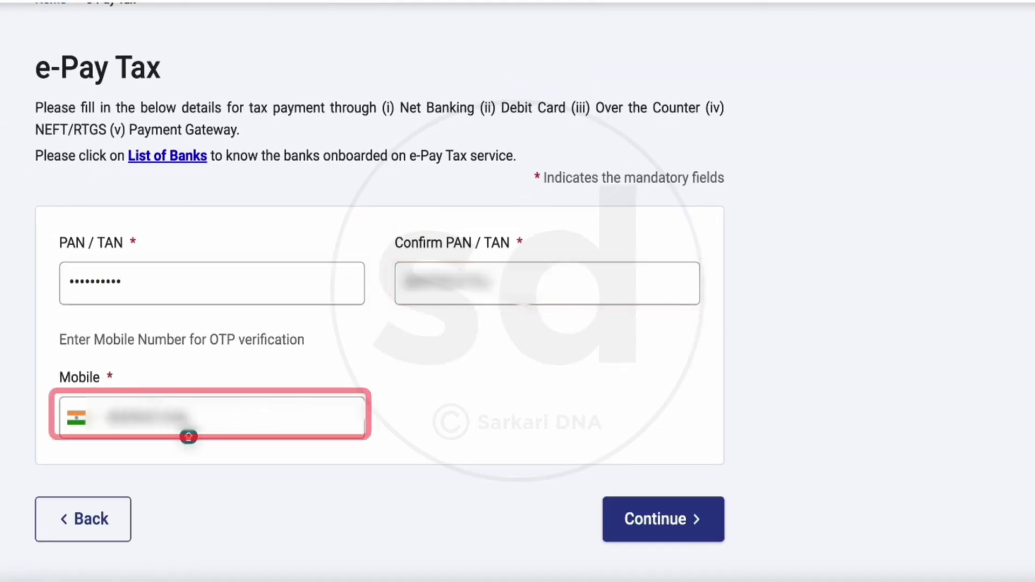
click(188, 438)
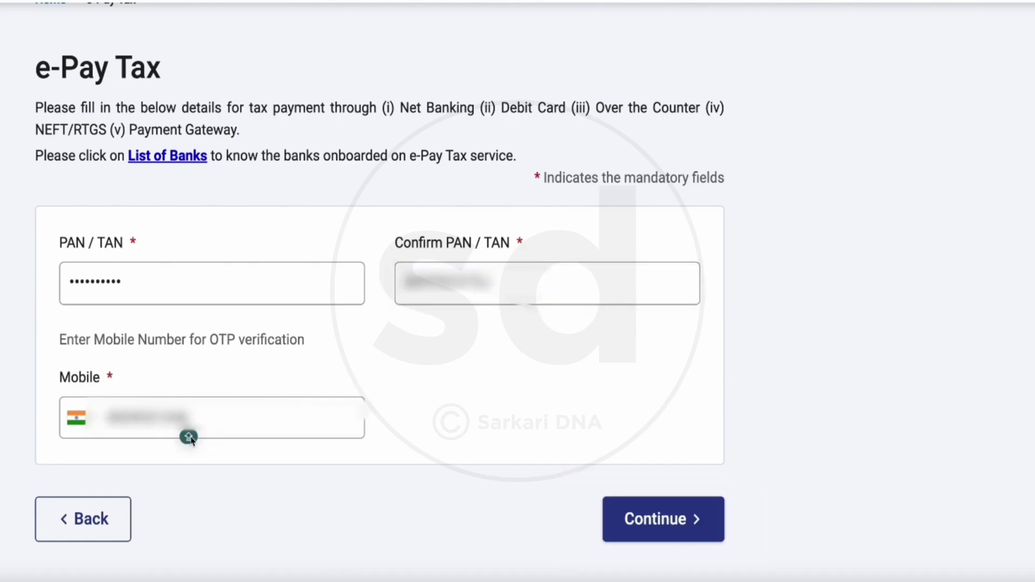
click(662, 525)
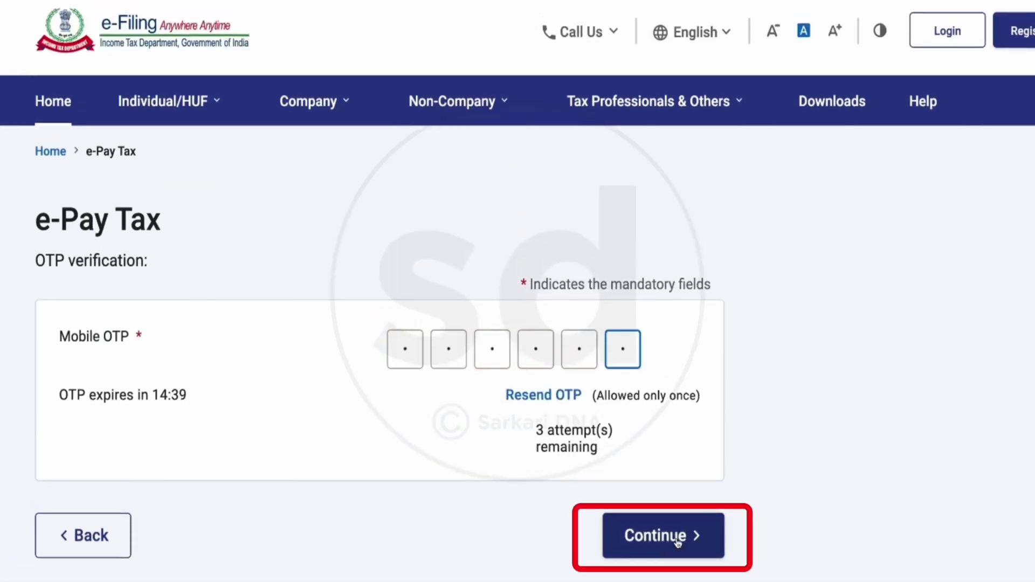
click(677, 539)
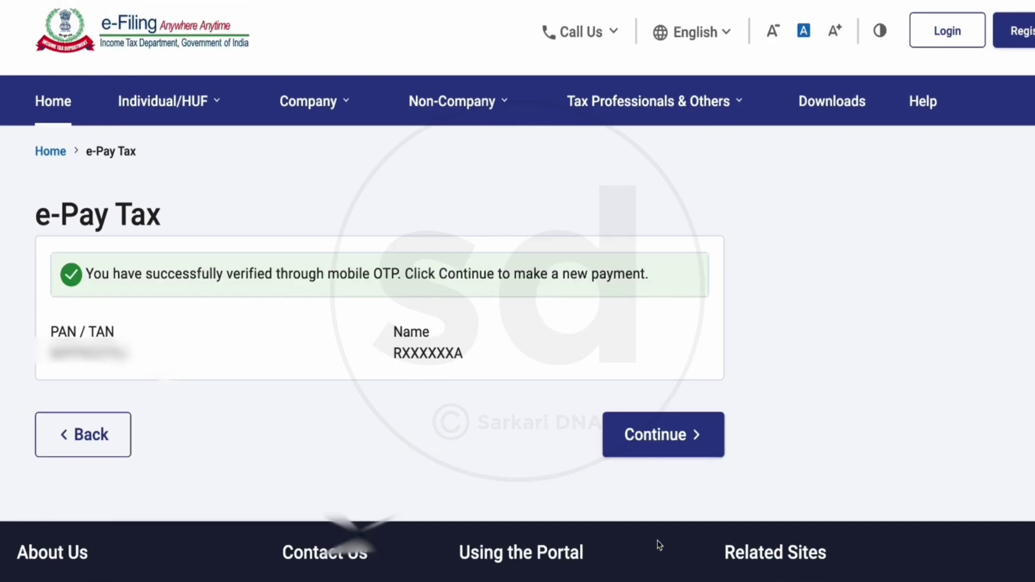
- Start a new payment under the Income Tax category with Assessment Year 2025-26
click(654, 440)
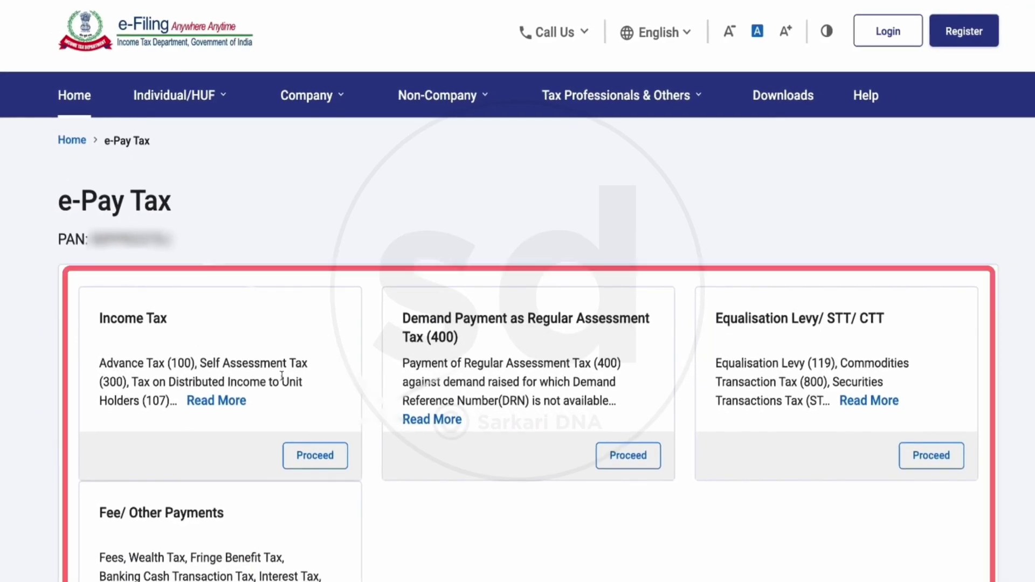
scroll(602, 380, down, 2)
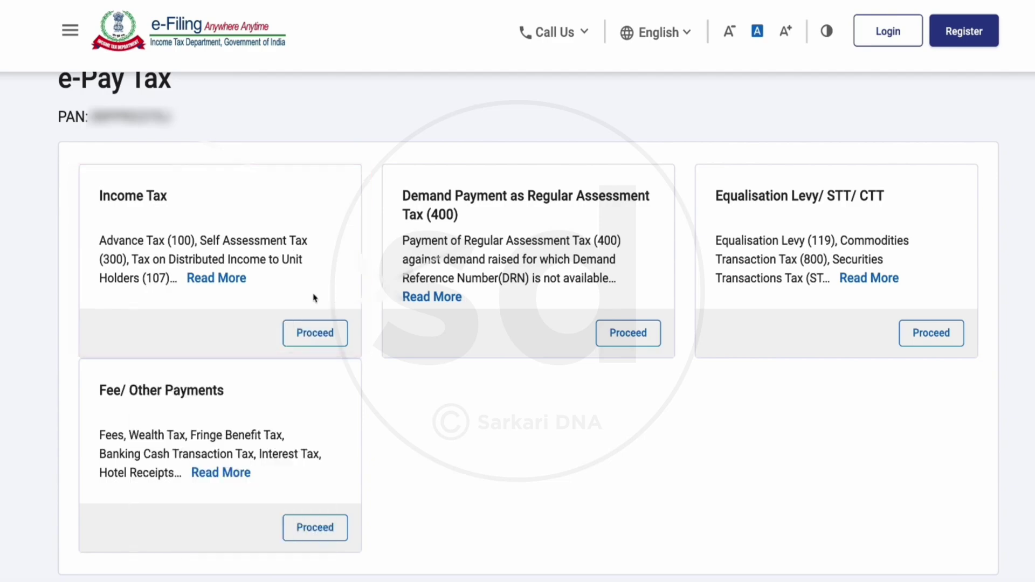
click(319, 334)
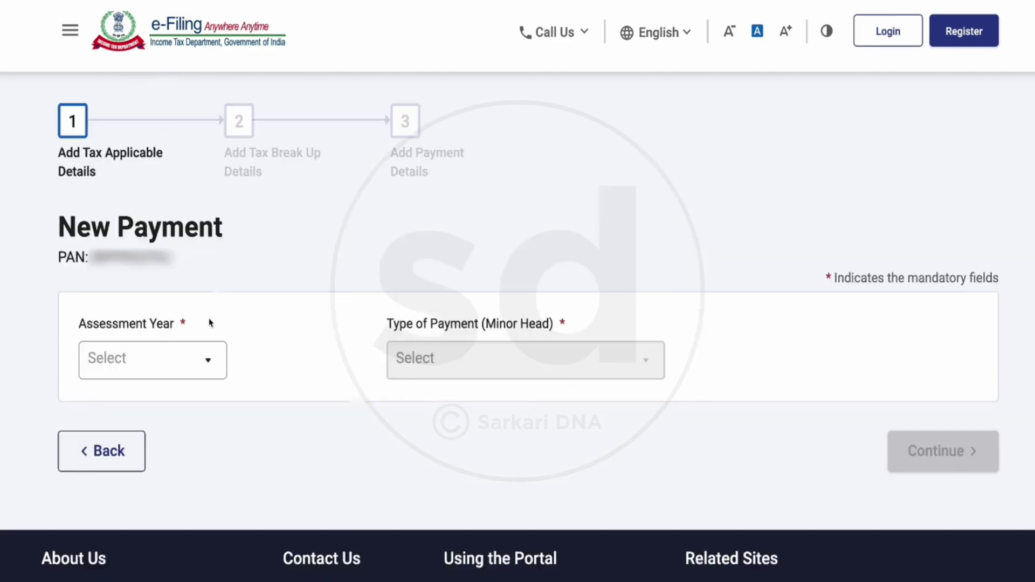
click(214, 363)
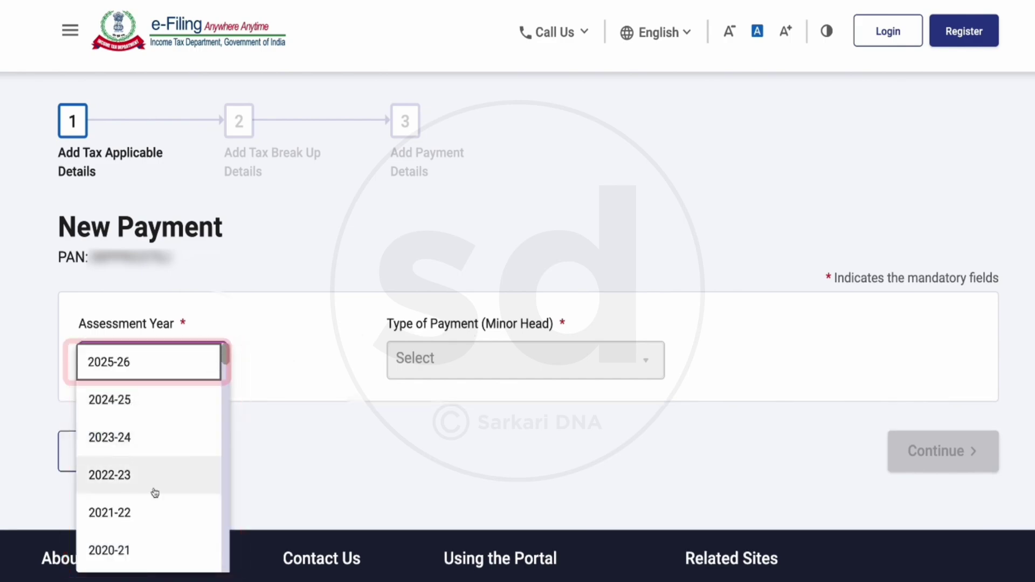
click(138, 365)
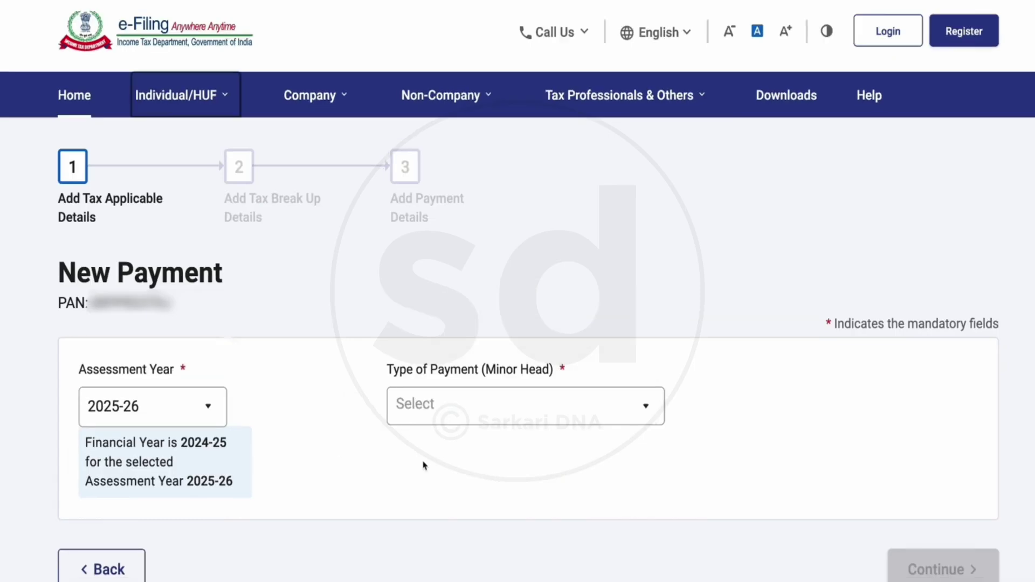
- Choose payment type Other Receipts (500) with sub-type 'Fee for delay in linking PAN with Aadhaar'
scroll(450, 462, down, 1)
scroll(450, 462, up, 1)
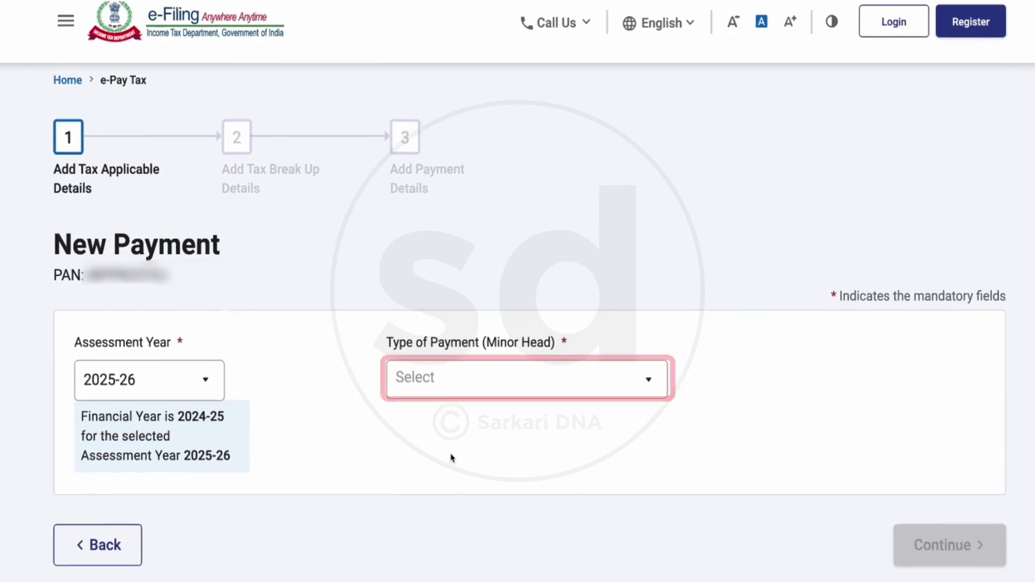
click(525, 394)
scroll(542, 343, down, 2)
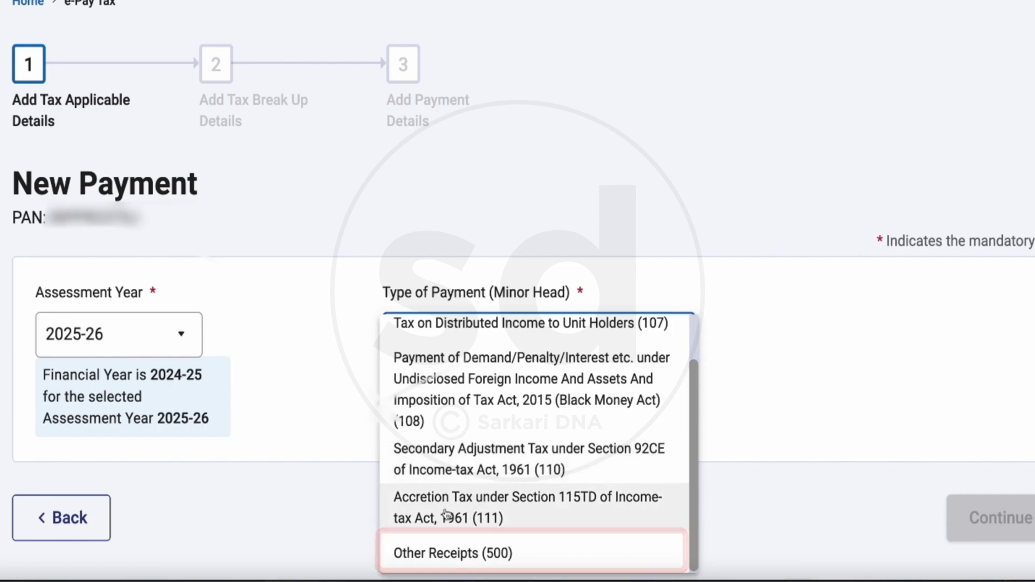
click(485, 555)
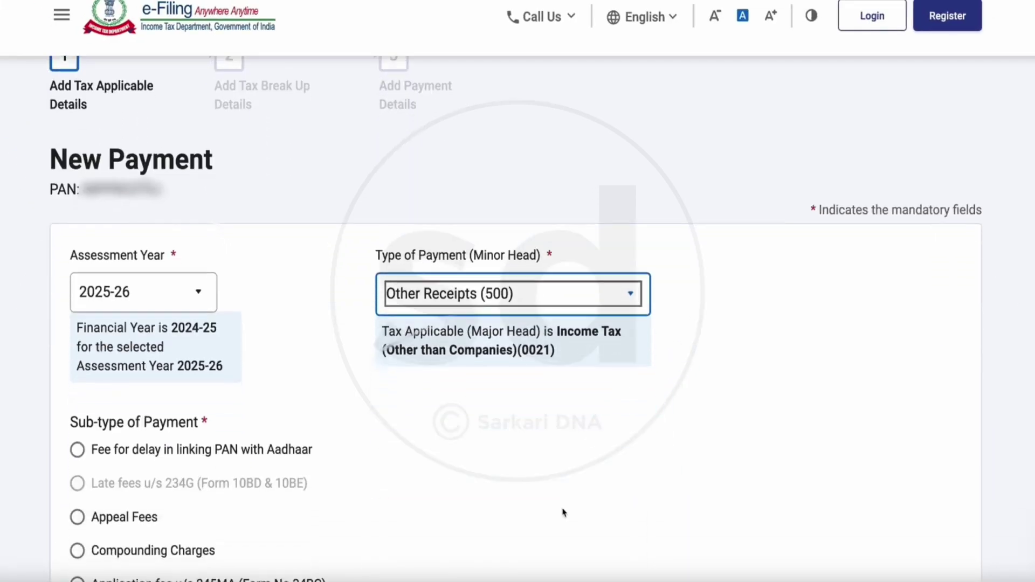
scroll(352, 457, down, 1)
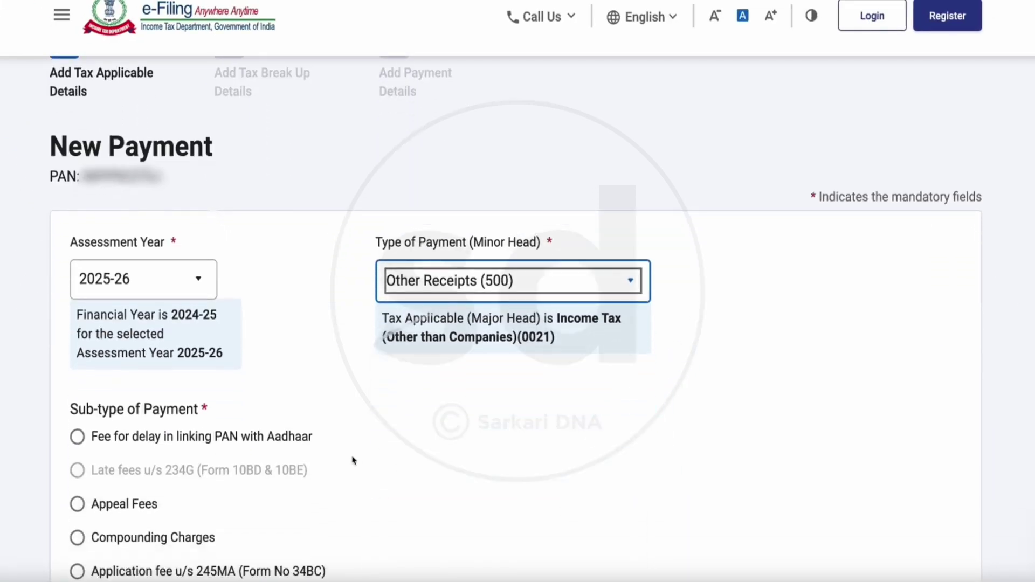
scroll(453, 472, down, 2)
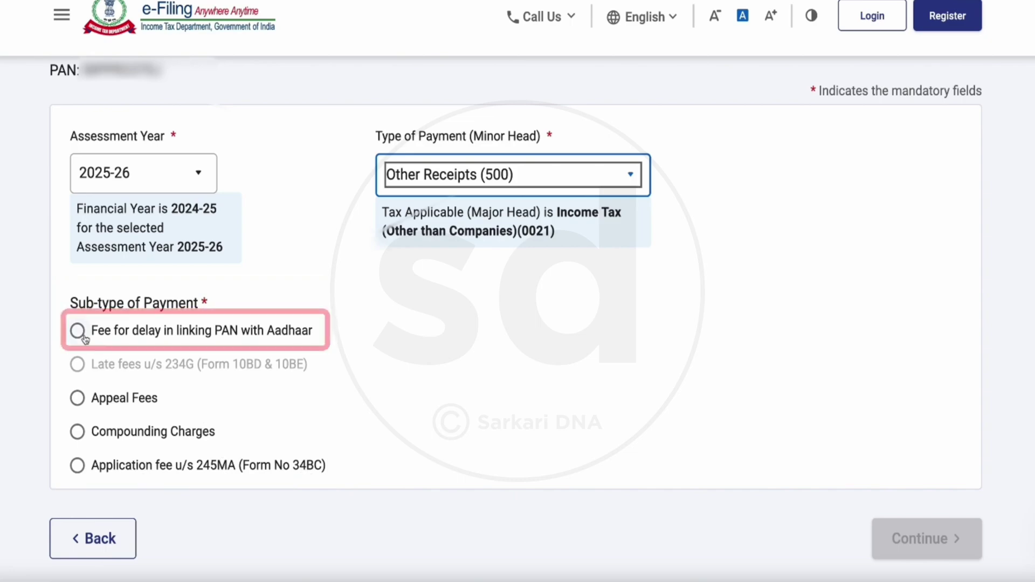
click(81, 333)
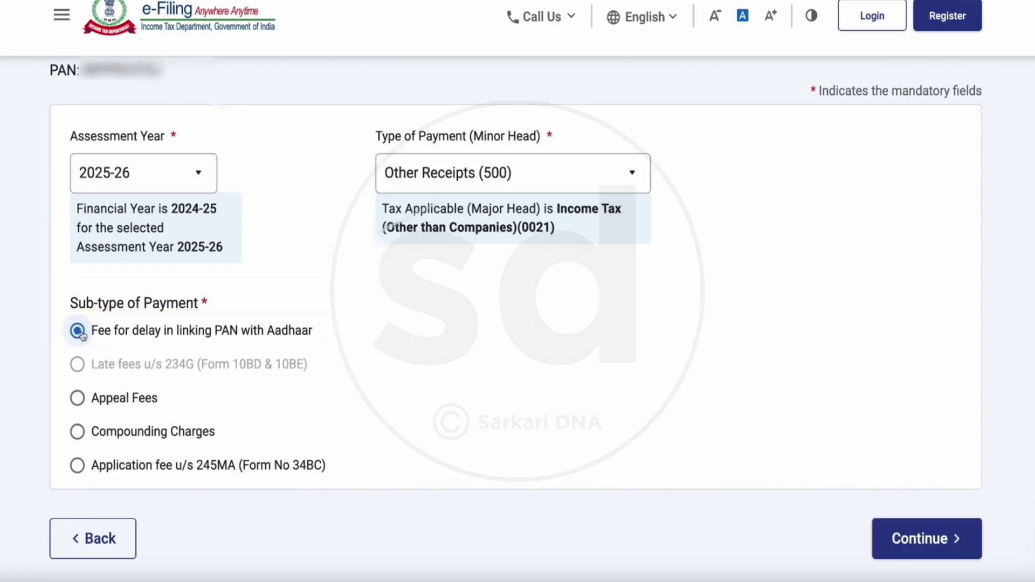
- Review the tax breakup showing ₹1,000 under Others and continue to payment details
click(930, 539)
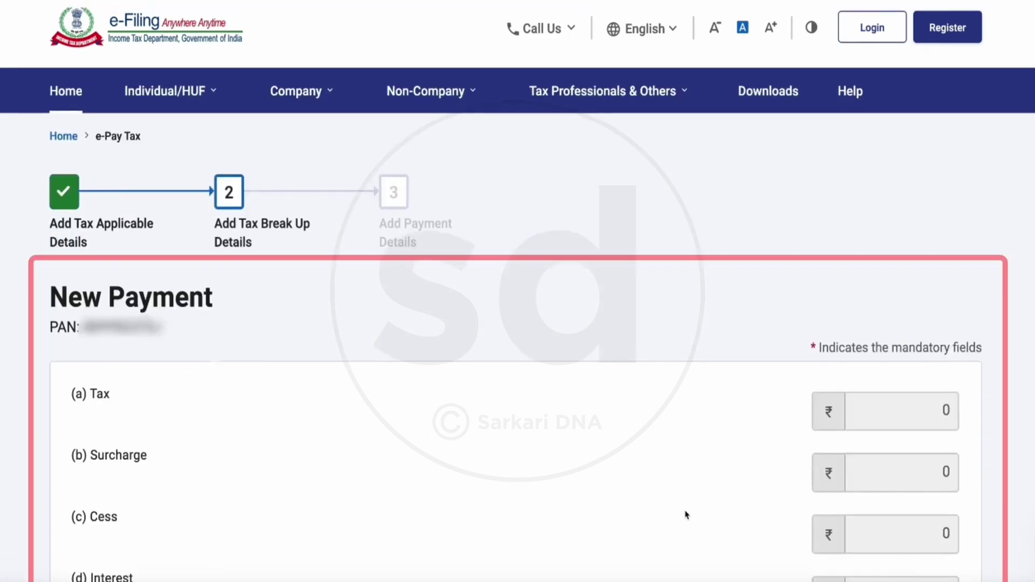
scroll(685, 501, down, 4)
scroll(684, 479, down, 2)
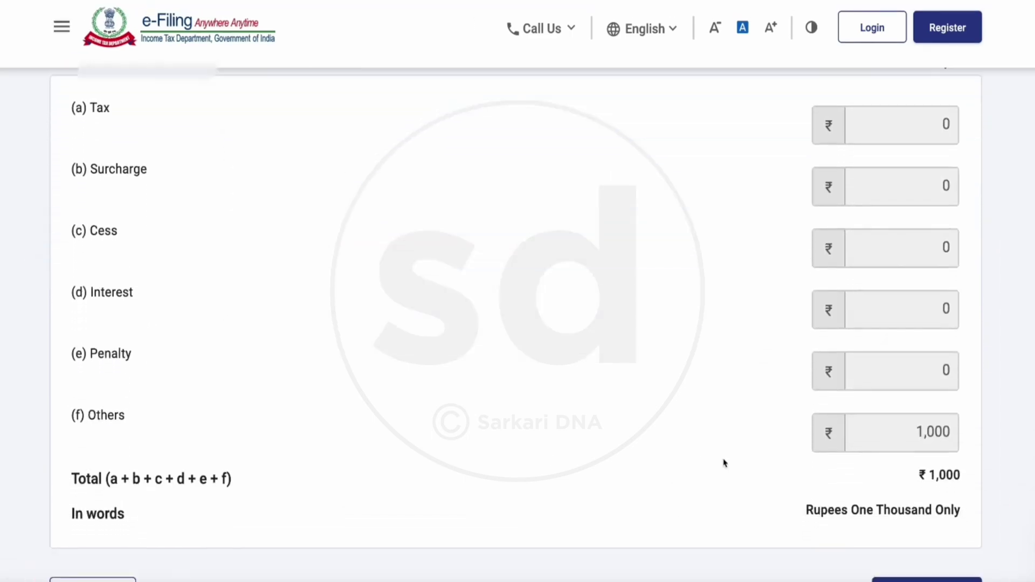
scroll(700, 476, down, 1)
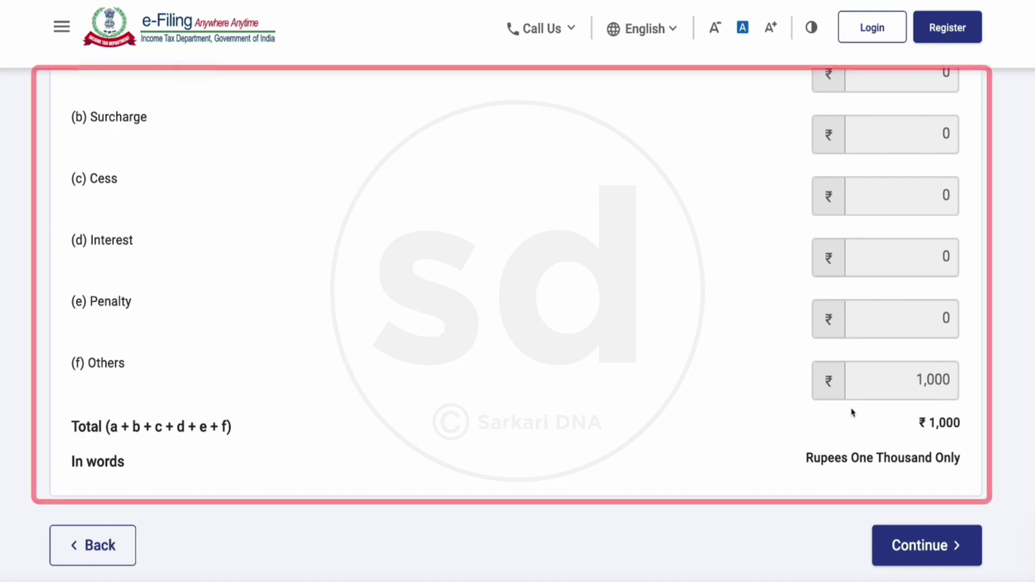
scroll(902, 428, down, 1)
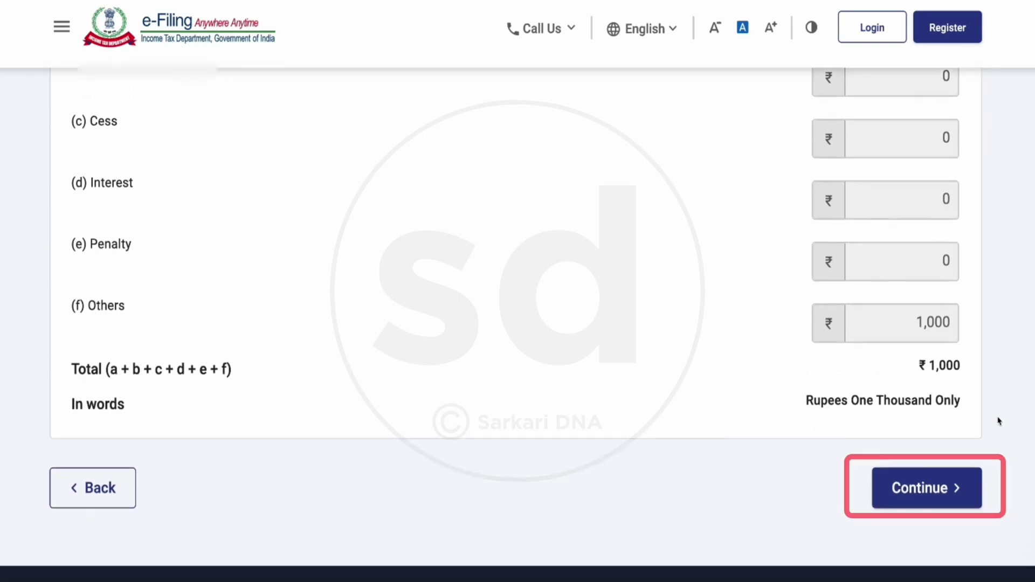
click(928, 492)
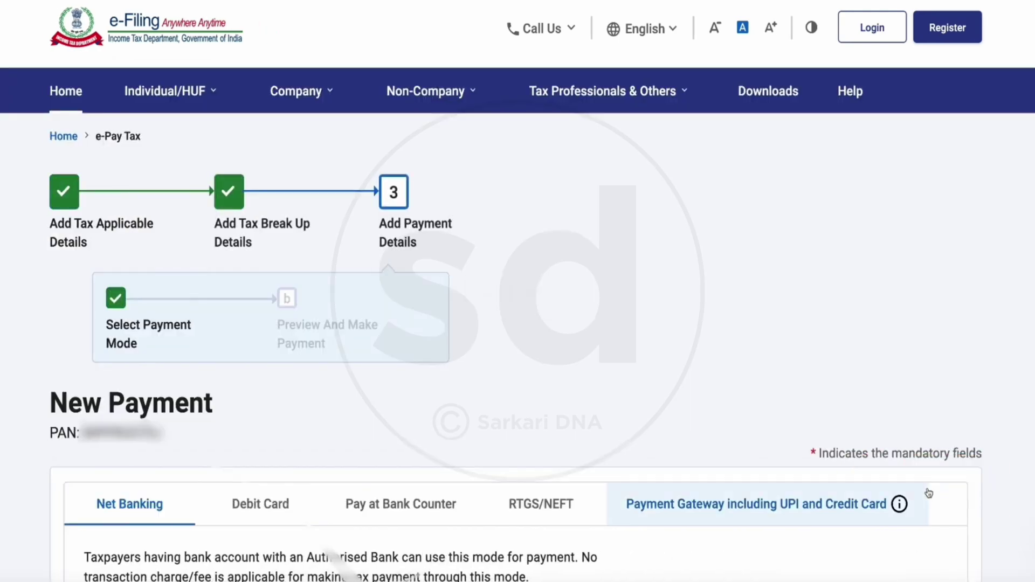
- Compare Debit Card, Pay at Bank Counter and RTGS/NEFT, then select Payment Gateway including UPI and Credit Card
scroll(558, 374, down, 4)
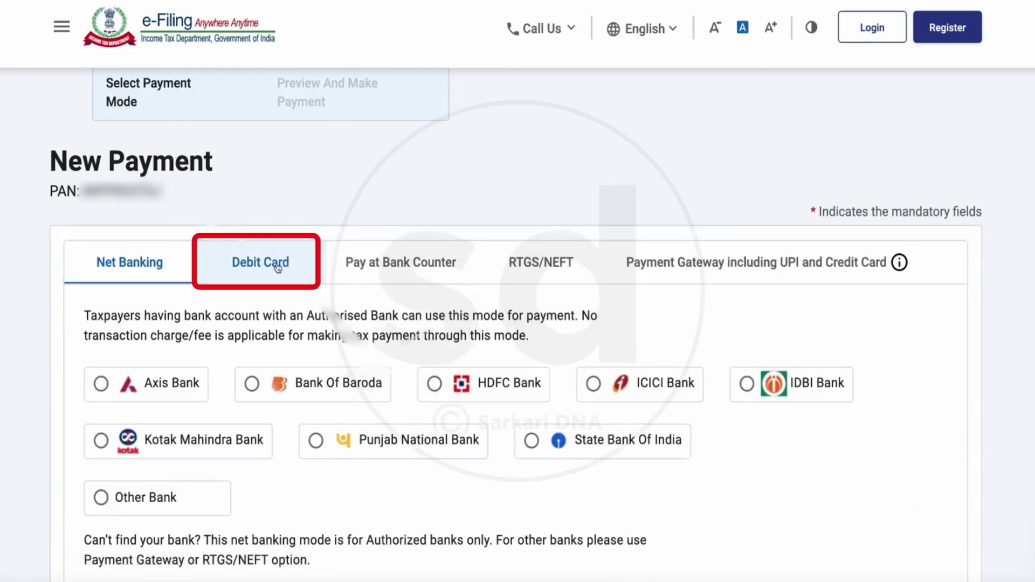
click(275, 268)
click(401, 305)
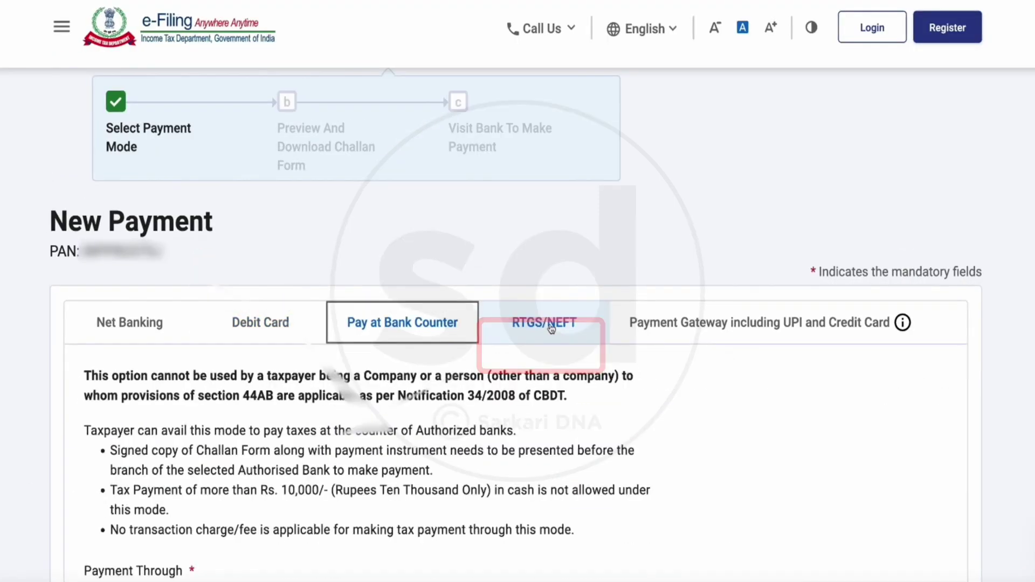
click(534, 323)
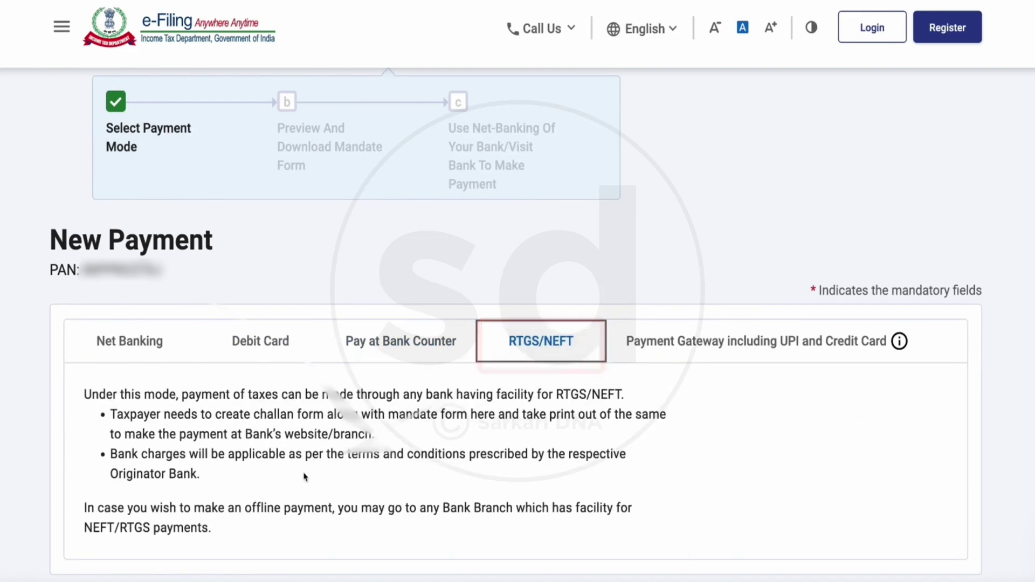
scroll(380, 520, down, 3)
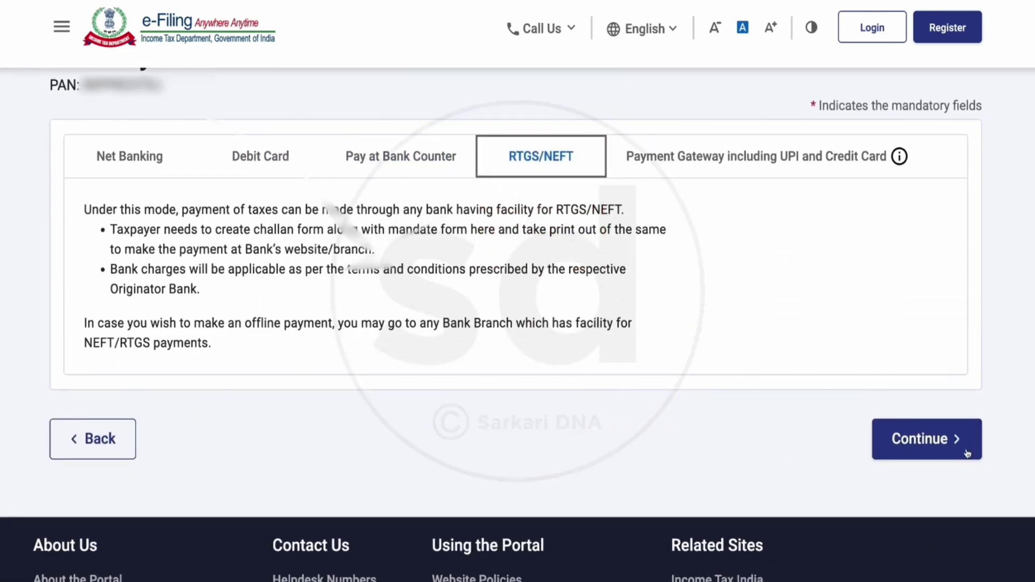
scroll(639, 463, up, 3)
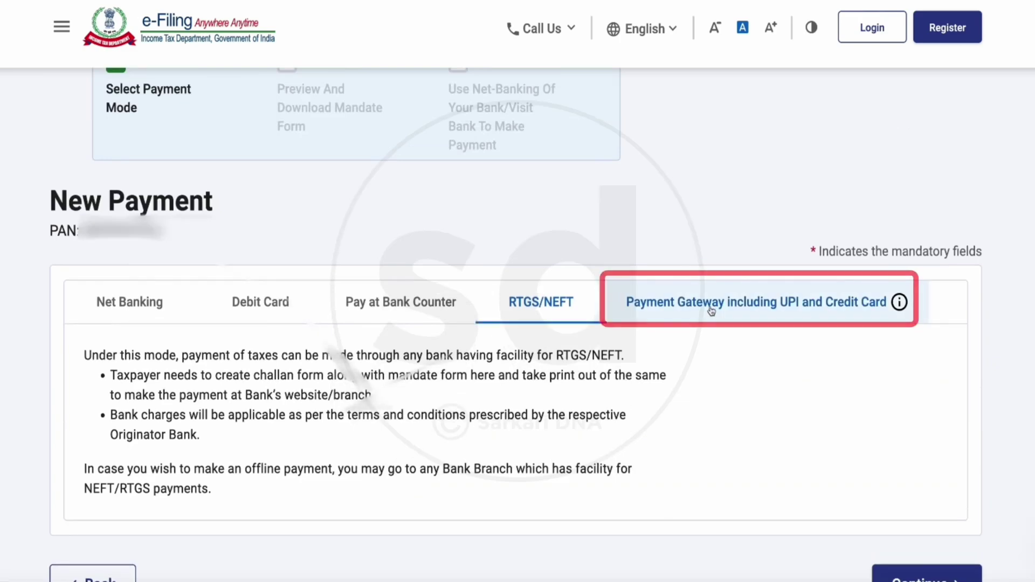
click(711, 311)
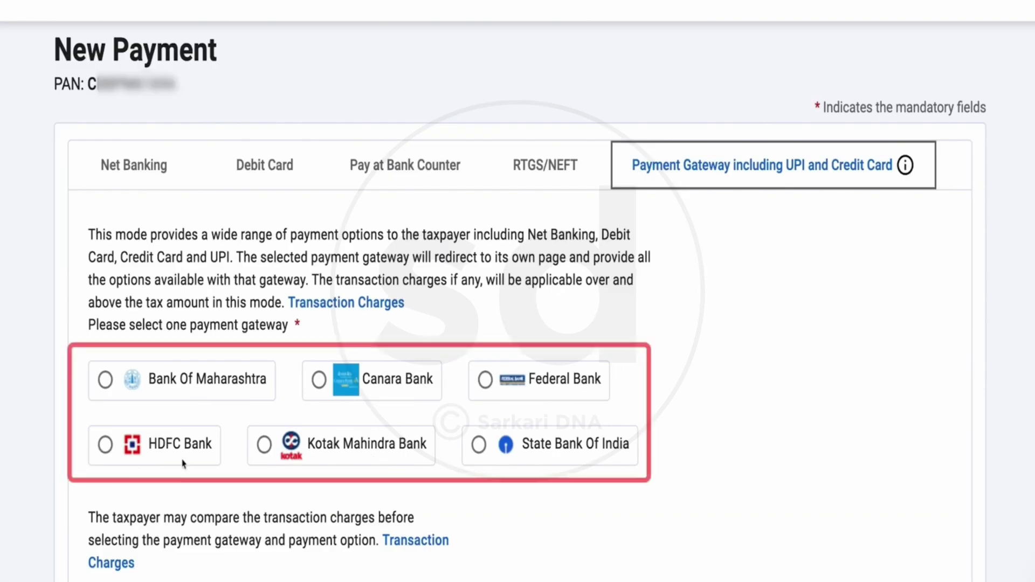
- Select Canara Bank as the payment gateway and continue to the payment Preview
click(319, 380)
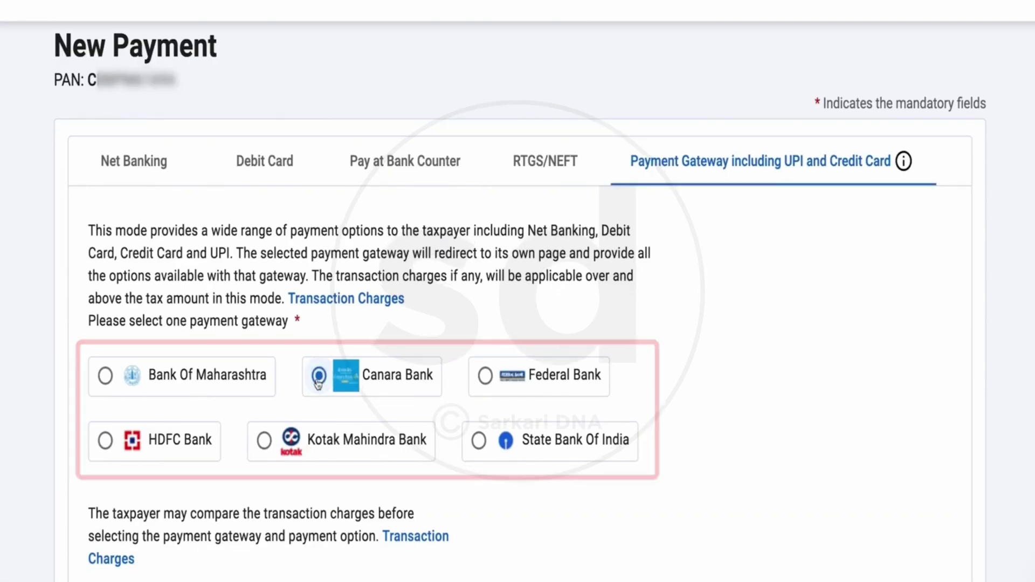
scroll(259, 419, down, 3)
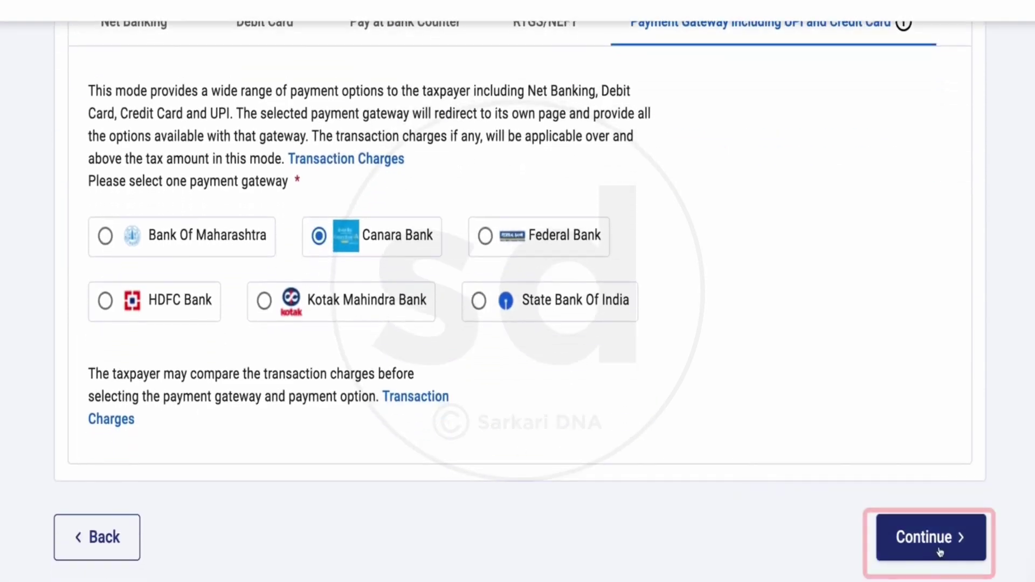
click(937, 545)
scroll(531, 451, down, 7)
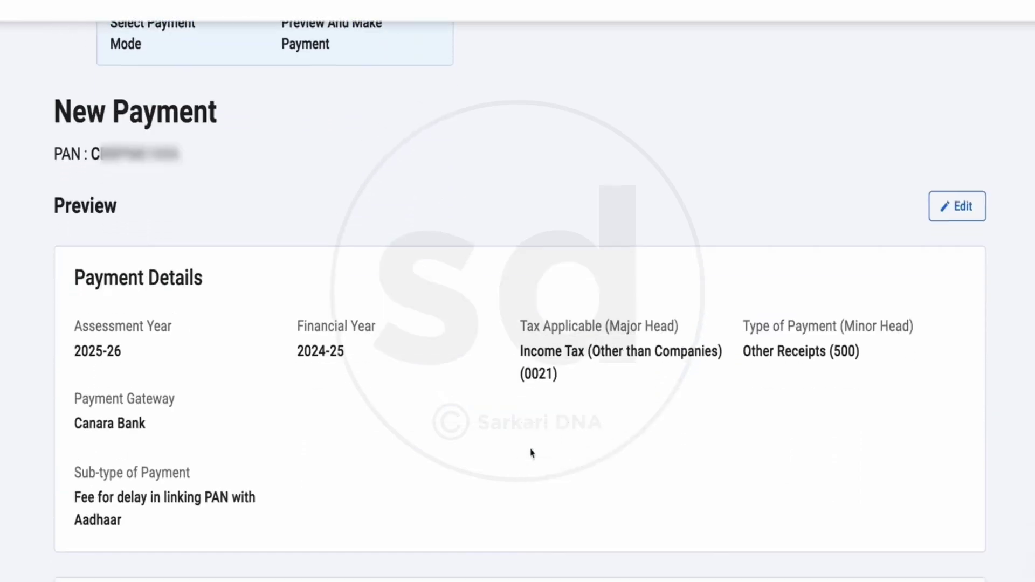
- Choose Pay Now for the ₹1,000 fee, accept the terms and conditions, and submit to the bank
scroll(431, 451, down, 3)
scroll(751, 515, down, 5)
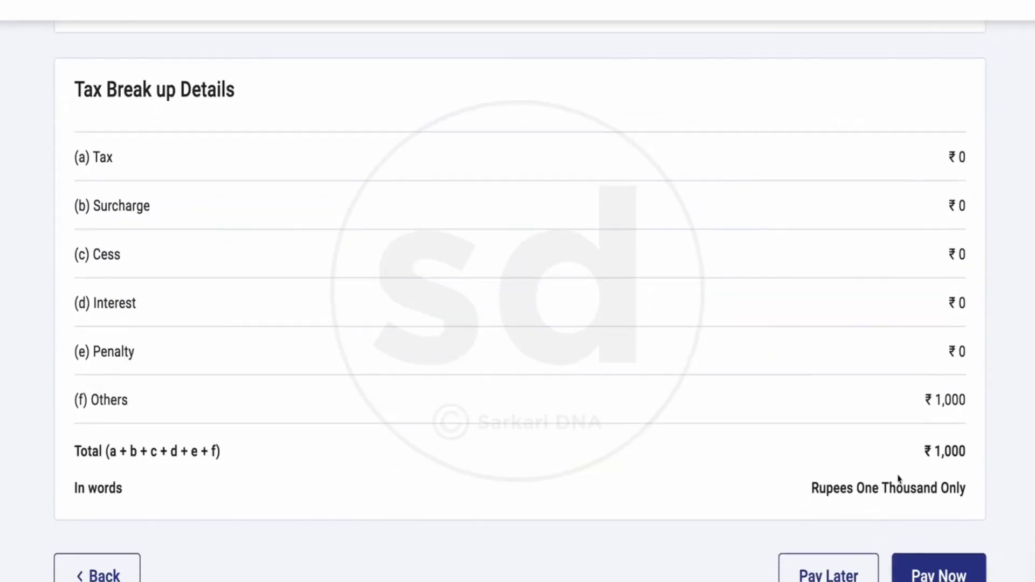
click(949, 565)
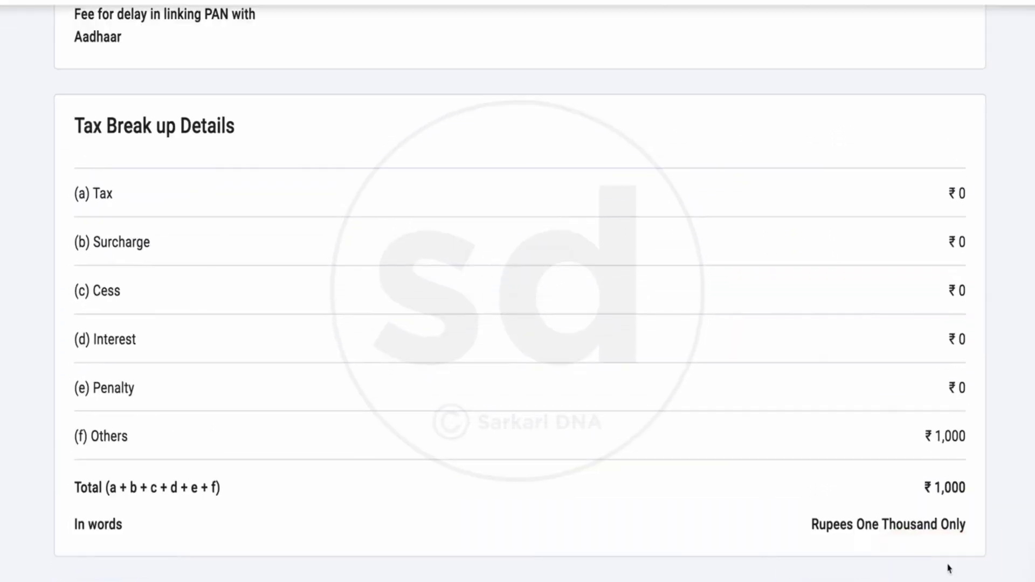
scroll(578, 314, down, 20)
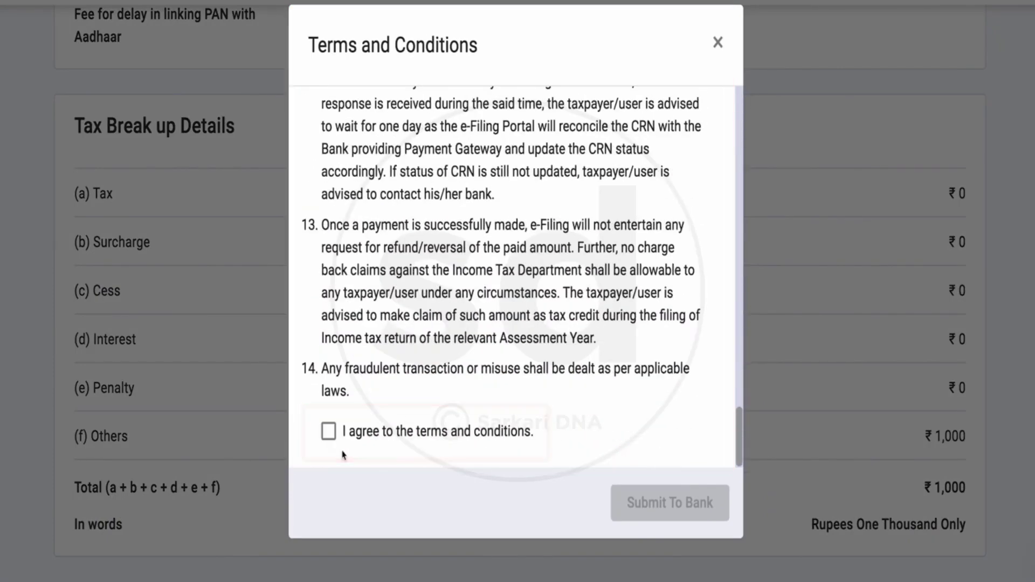
click(328, 432)
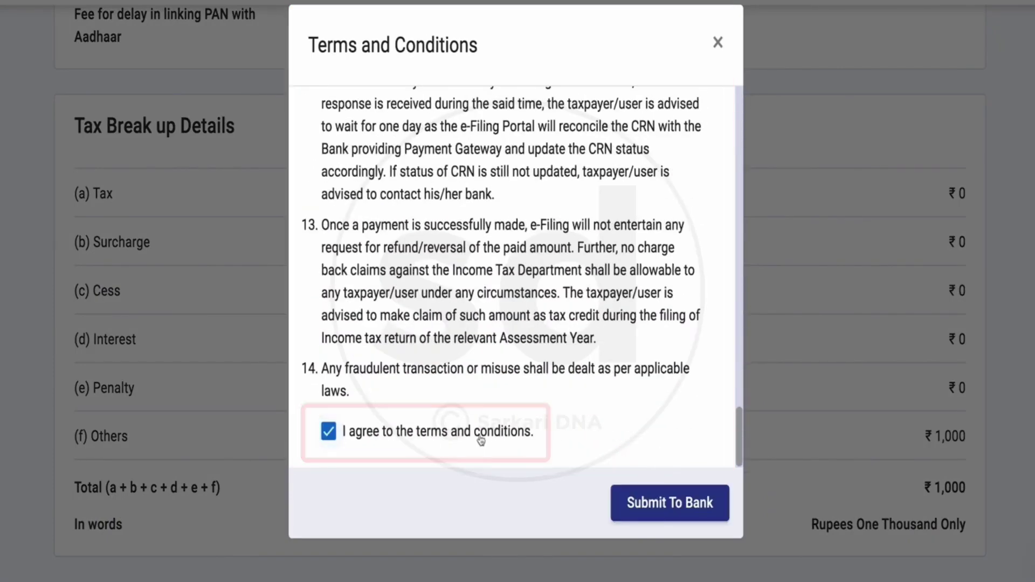
click(668, 510)
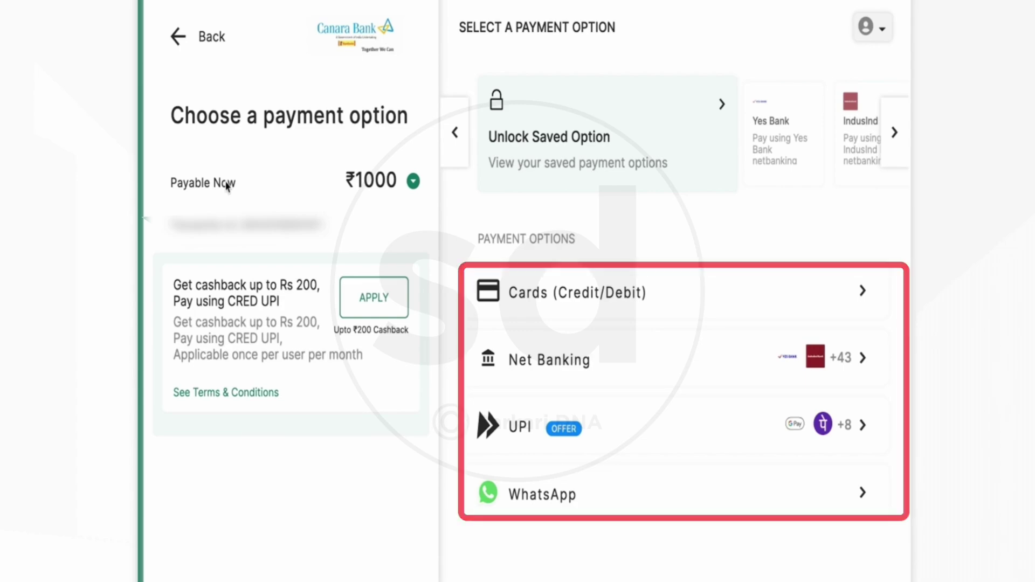
- Pay by credit/debit card: enter the card's expiry details, agree to save the card, and proceed
click(826, 435)
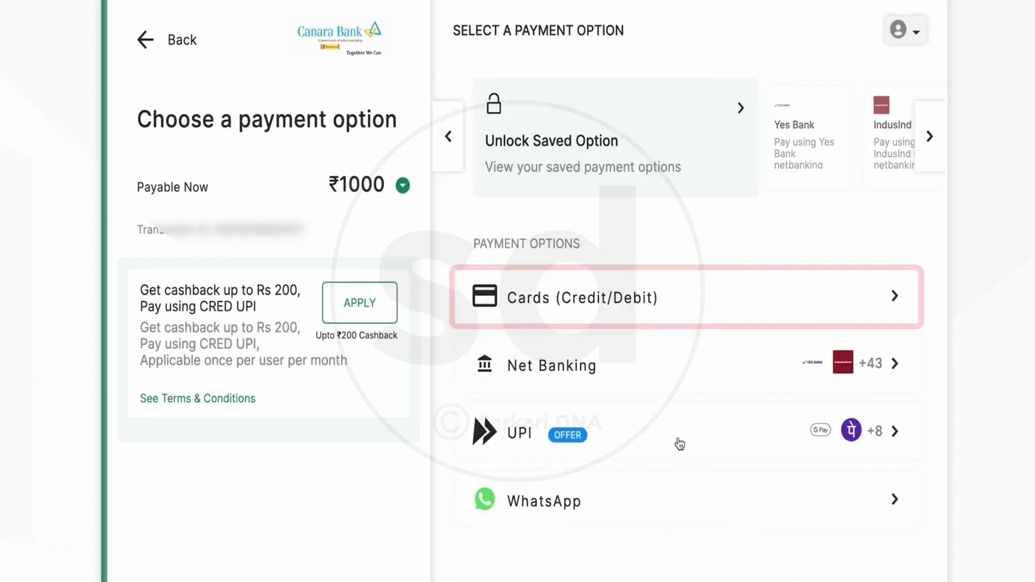
click(587, 306)
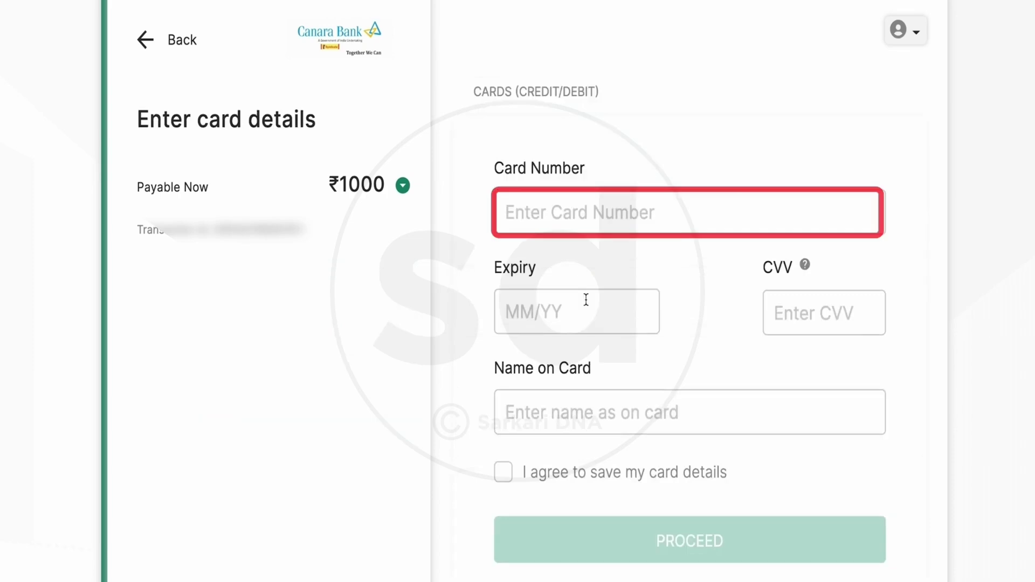
click(513, 313)
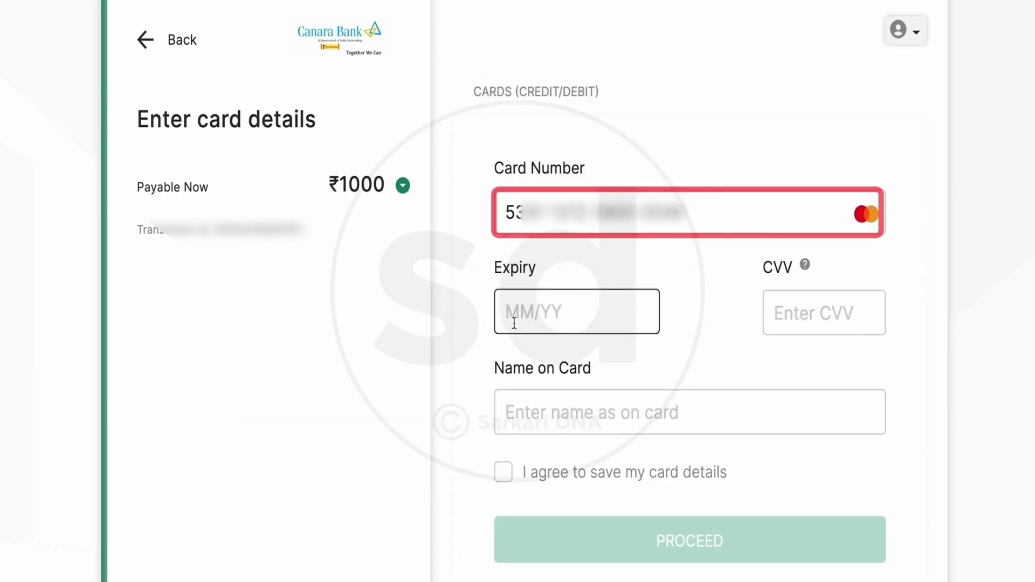
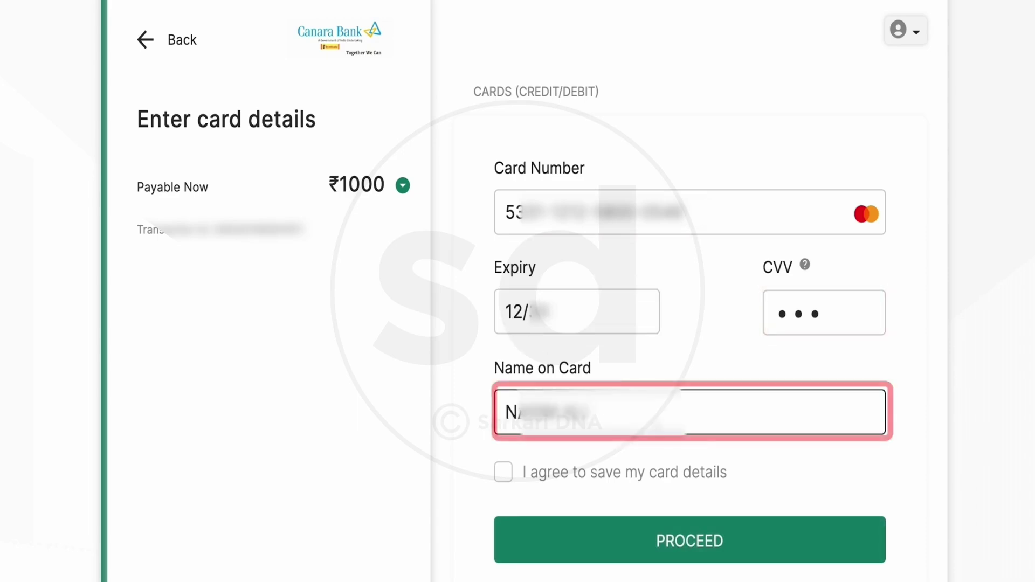
click(504, 473)
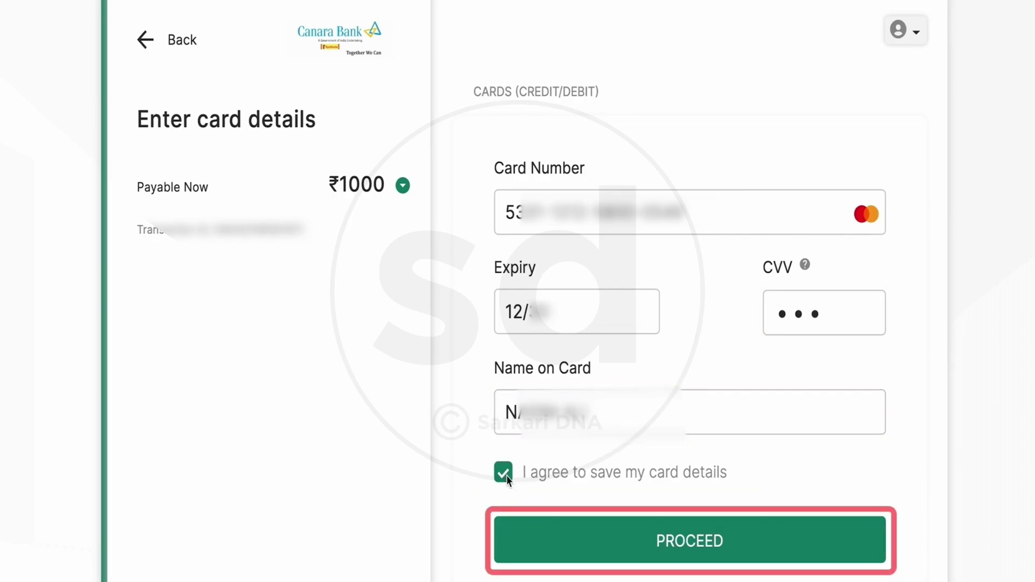
click(691, 543)
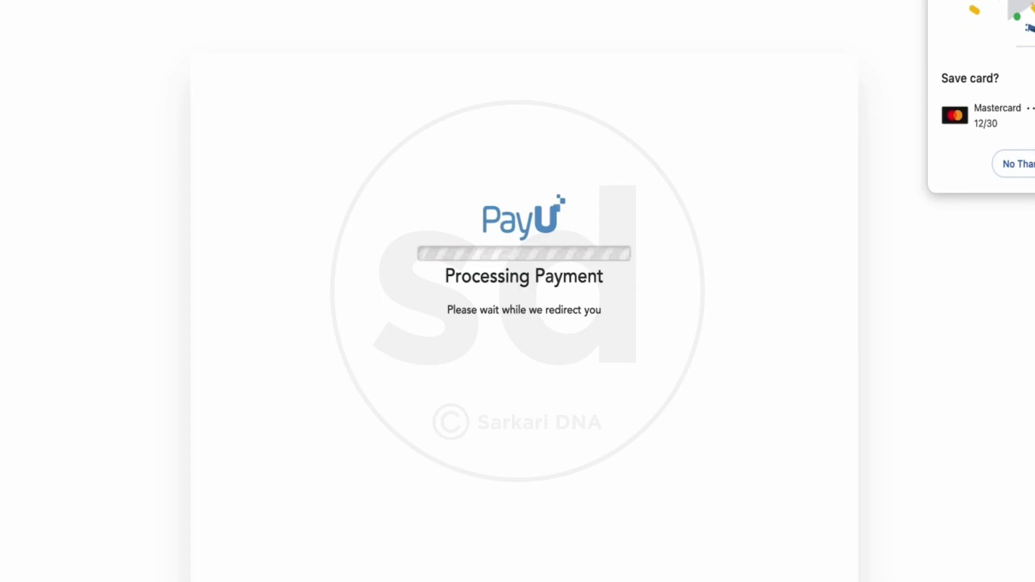
- Decline Chrome's save-card offer and authorise the INR 1000 payment with the one-time password
click(1022, 164)
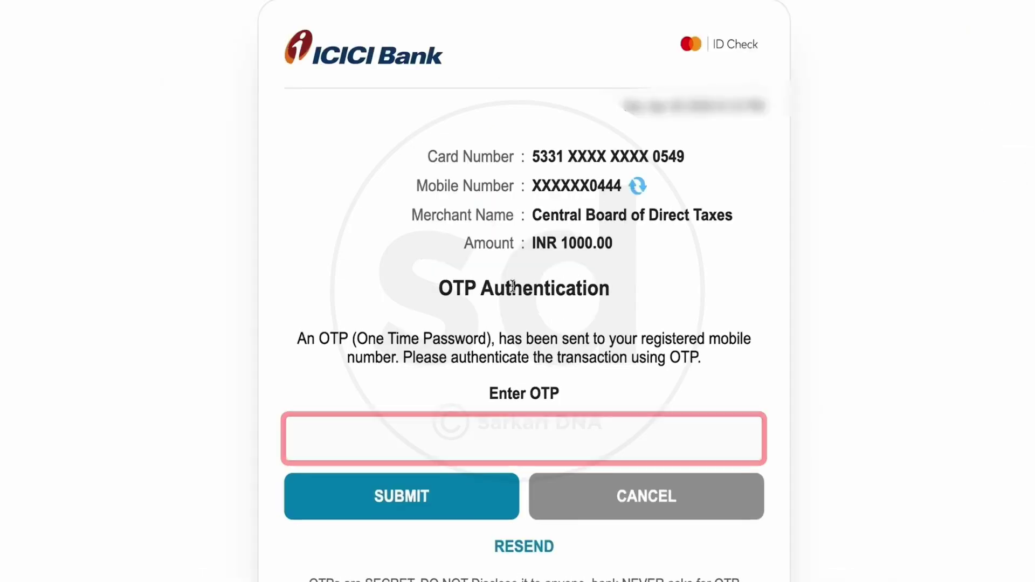
text(••••••)
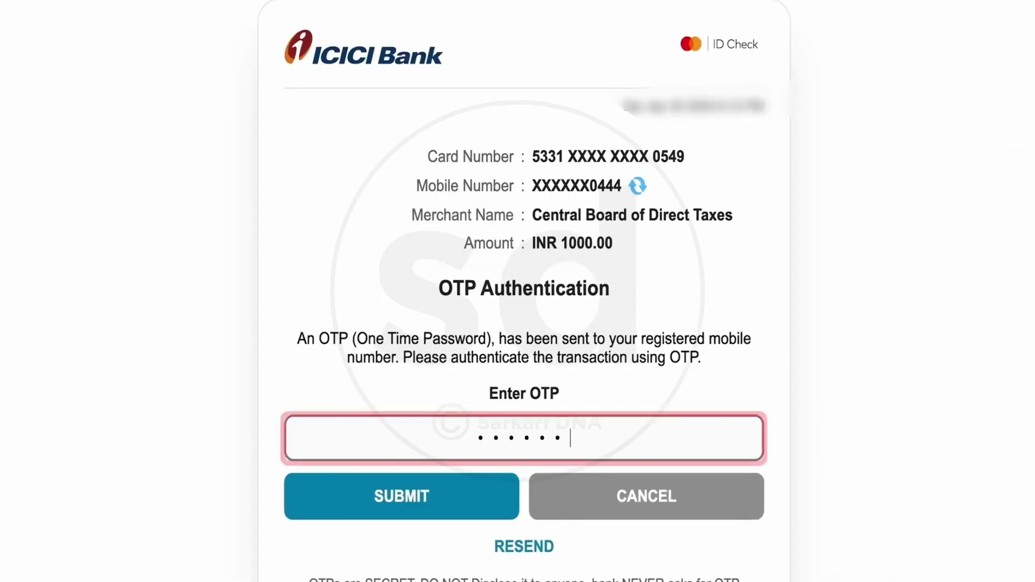
click(418, 499)
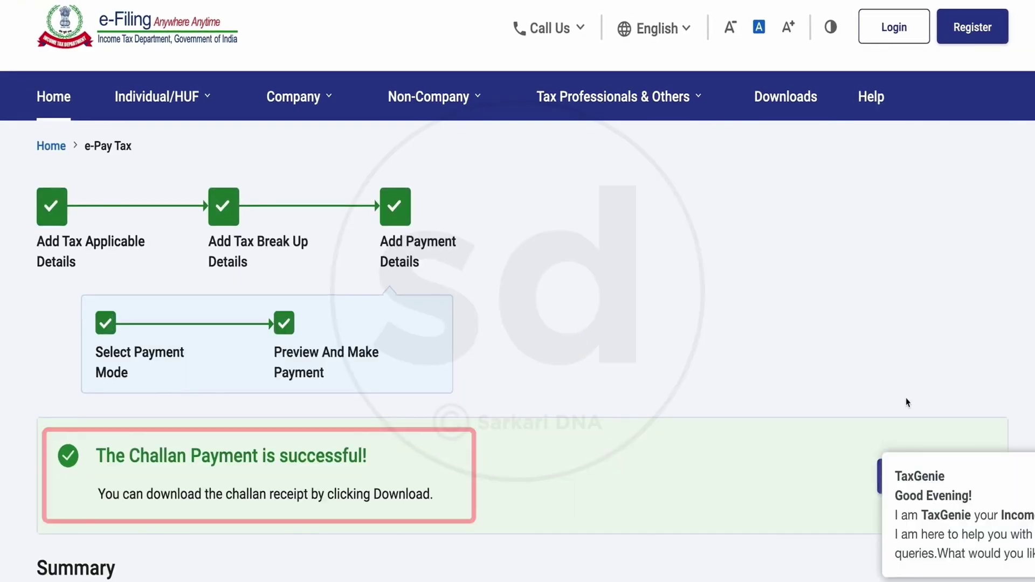
- Download the challan receipt PDF, save it to Downloads, and open it from the download notice
scroll(679, 344, down, 3)
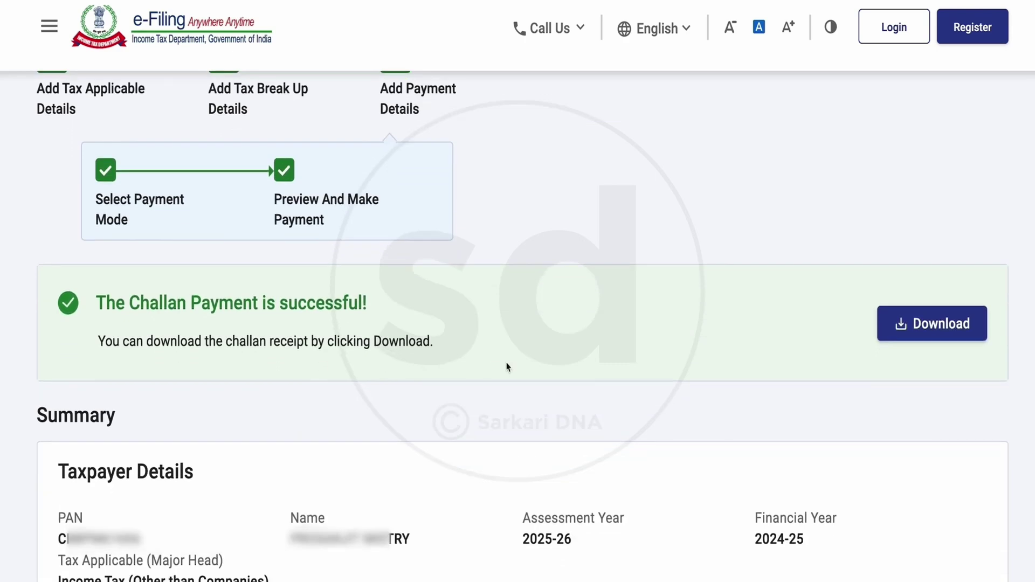
scroll(622, 459, down, 1)
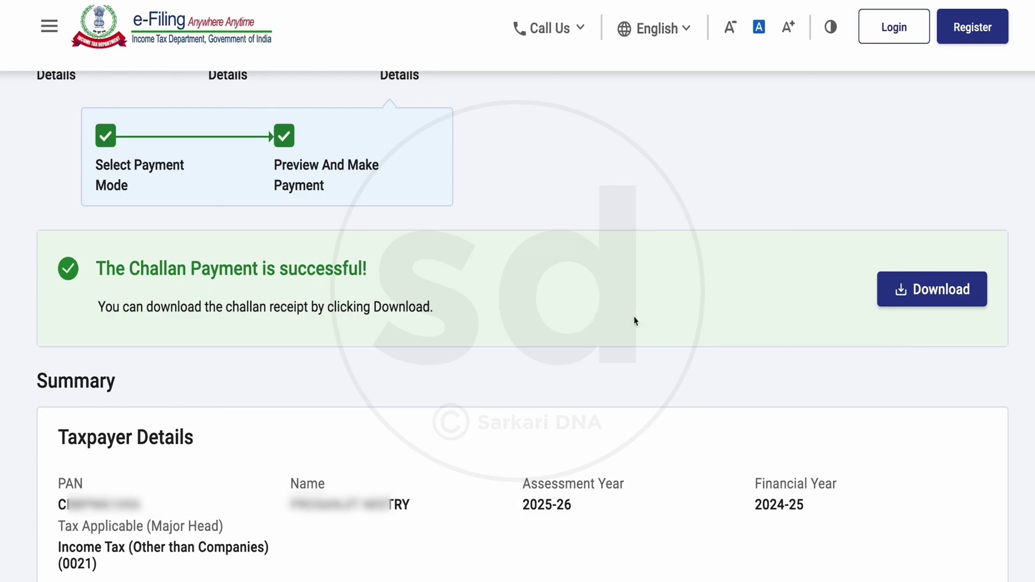
scroll(916, 313, down, 1)
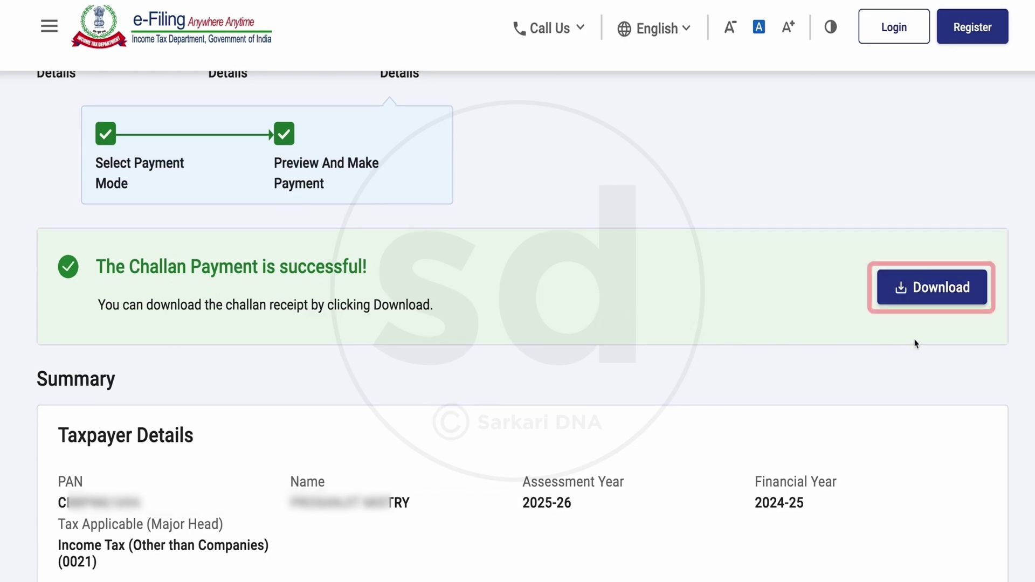
click(932, 287)
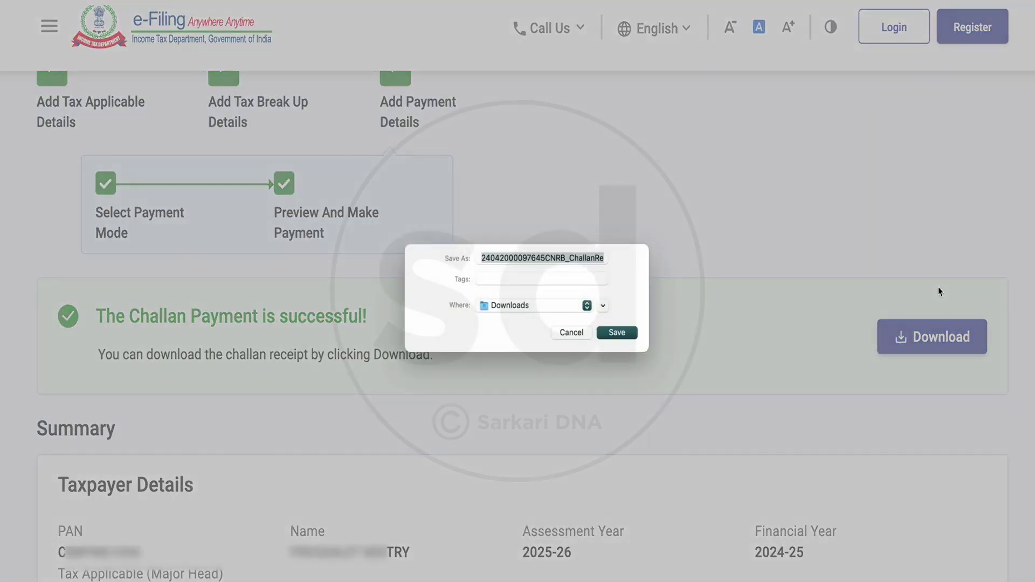
click(620, 335)
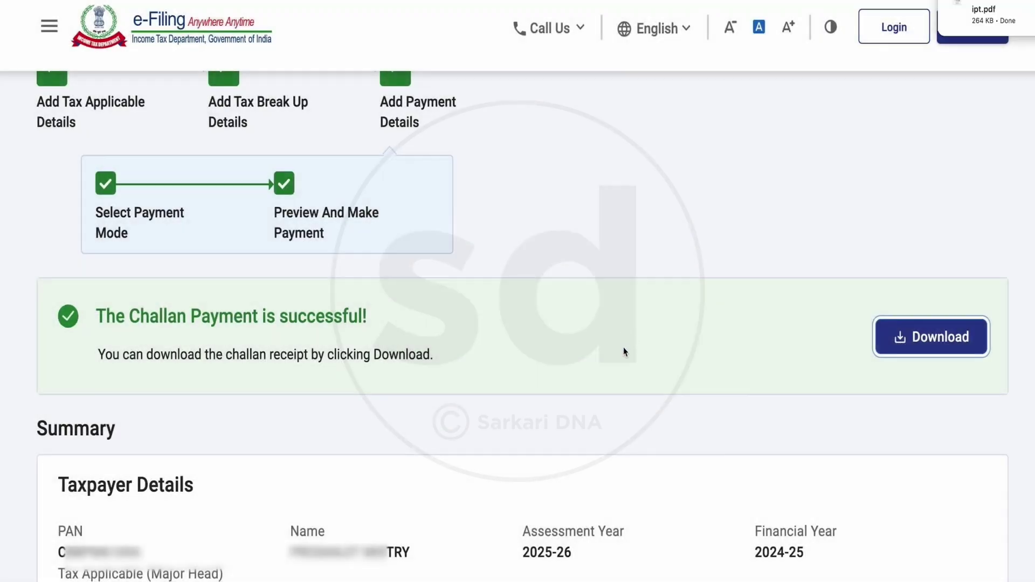
click(989, 14)
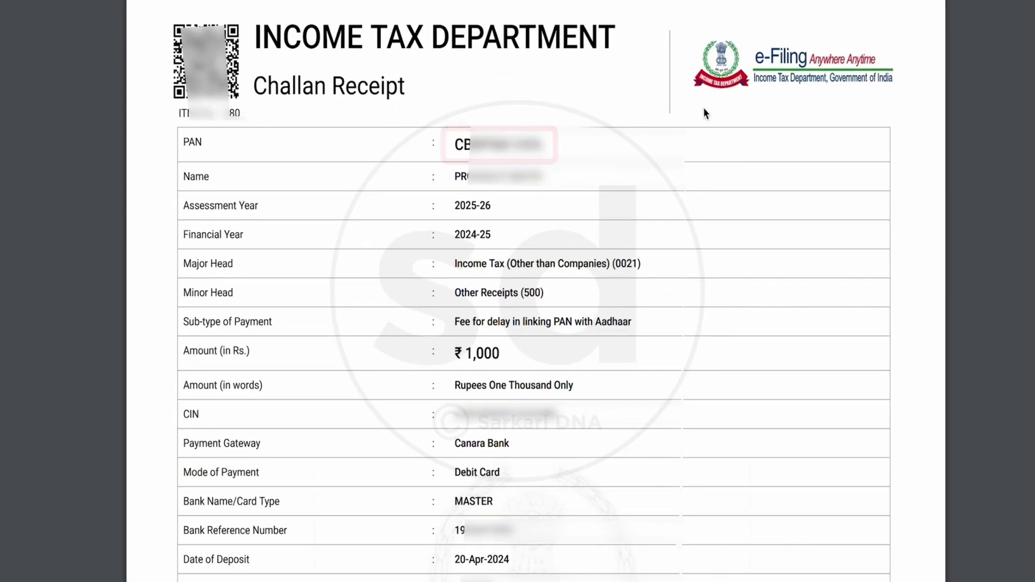
- Scroll through the challan receipt PDF down to the BSR code and challan number
scroll(390, 491, down, 2)
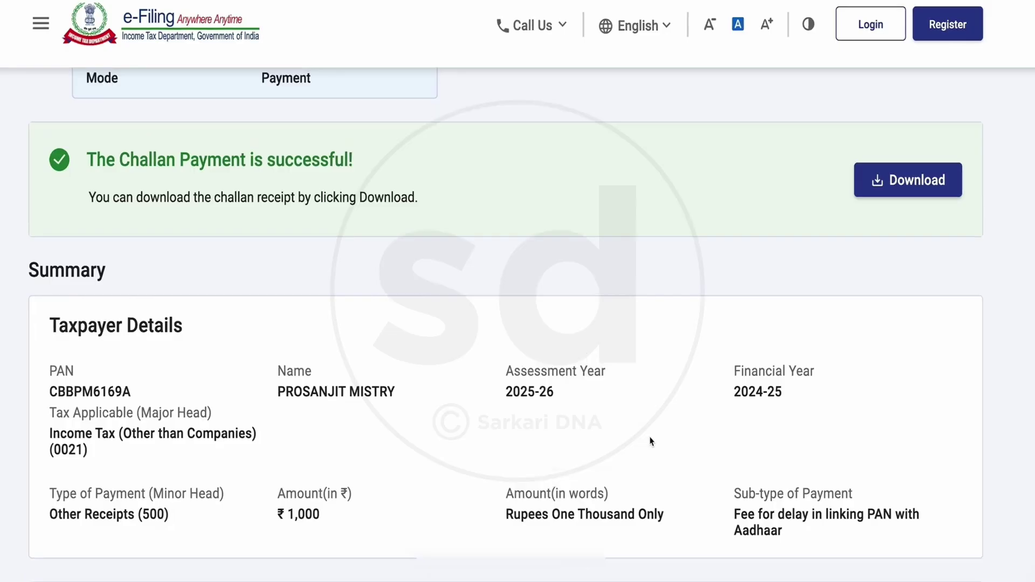
- From Quick Links, start a Link Aadhaar request and validate the PAN and Aadhaar number
scroll(652, 437, up, 3)
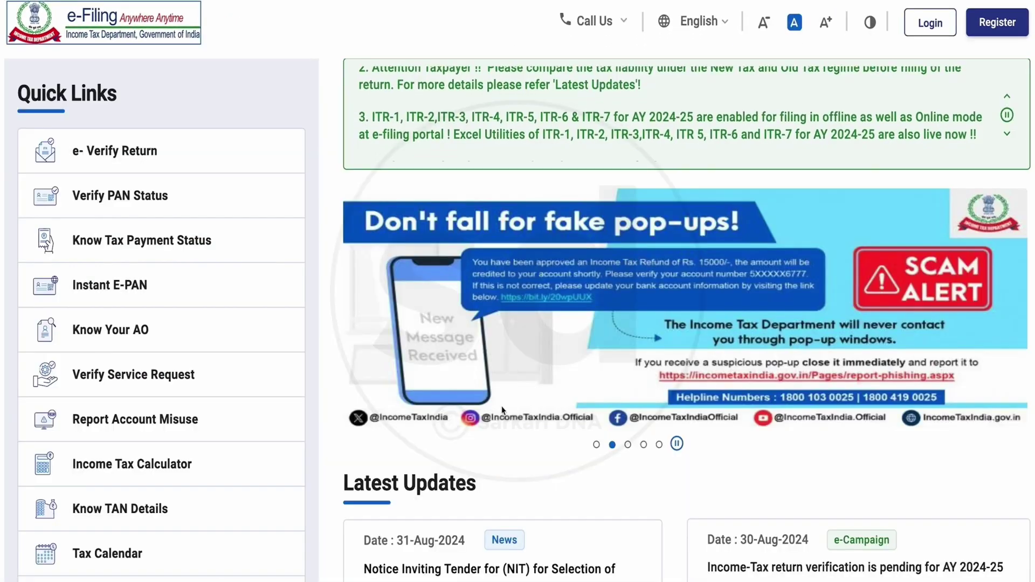
scroll(390, 359, down, 6)
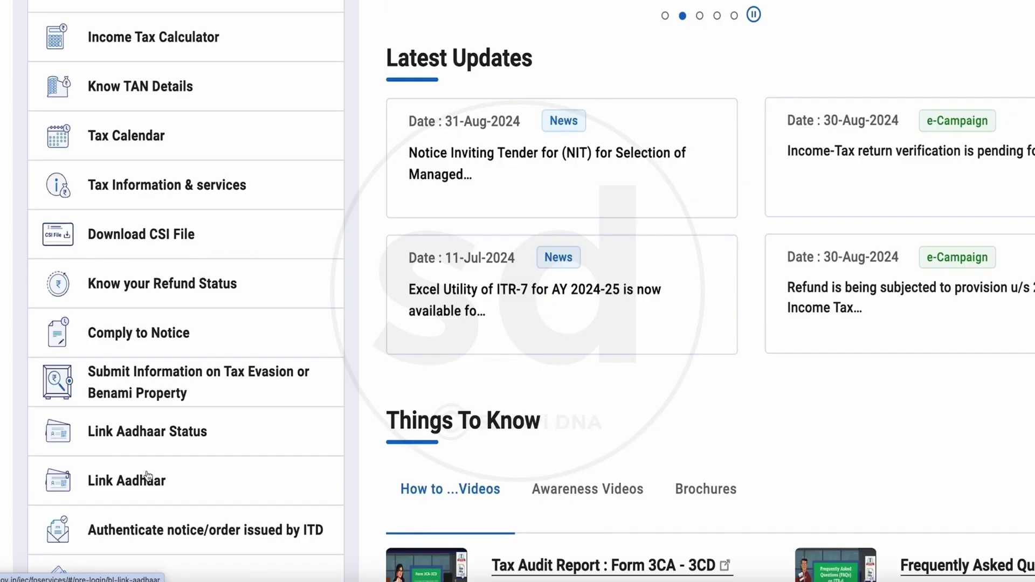
click(148, 476)
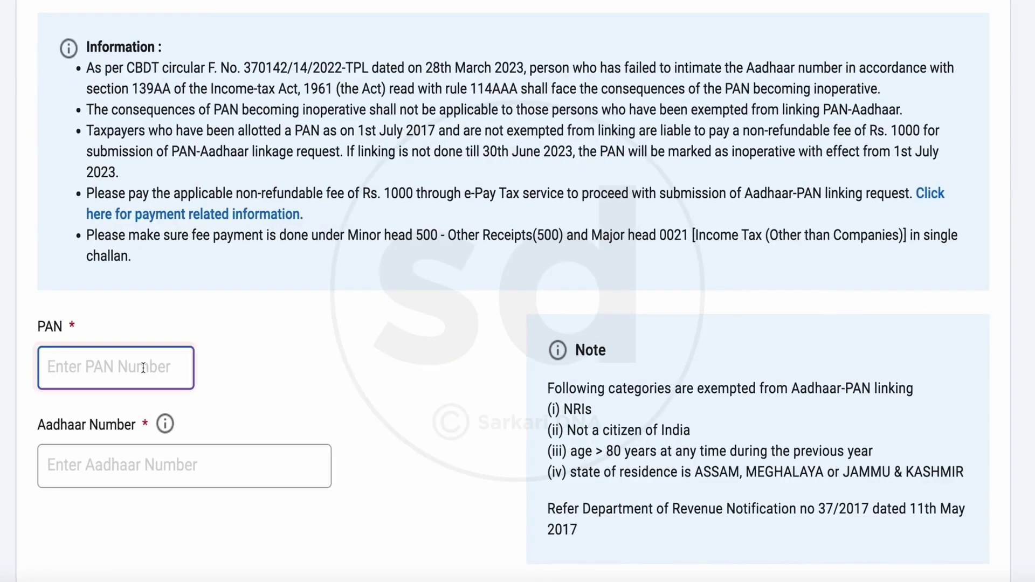
text(CB)
key(Tab)
text(86)
scroll(474, 547, down, 4)
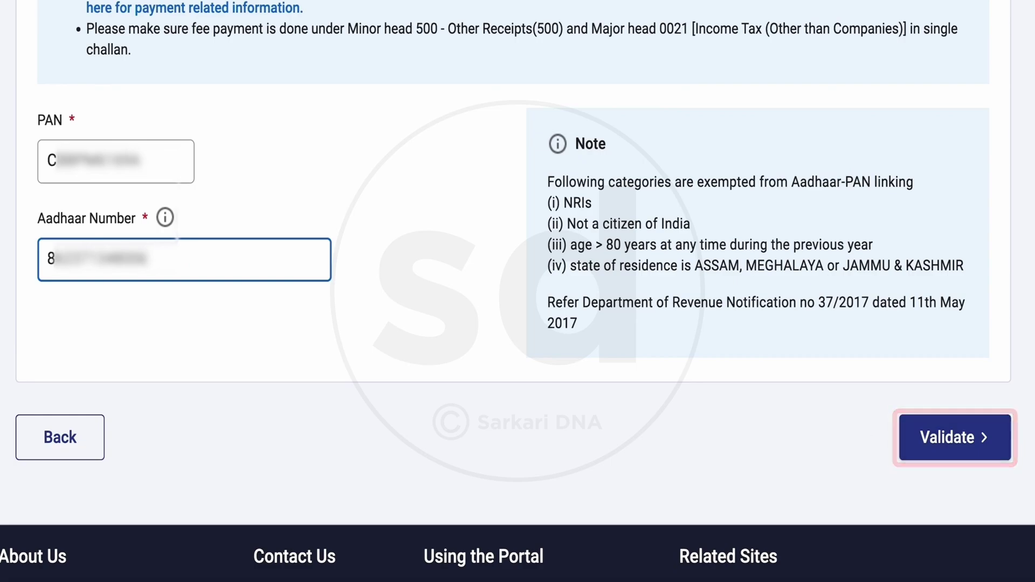
click(959, 440)
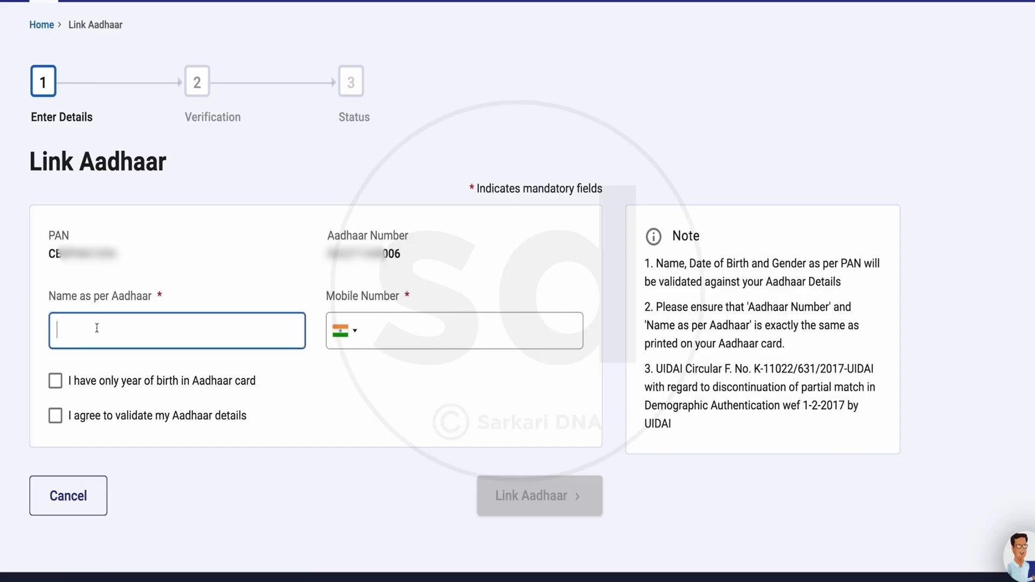
- Fill in the name as per Aadhaar and mobile number, agree to validation, and submit Link Aadhaar
click(97, 328)
text(E)
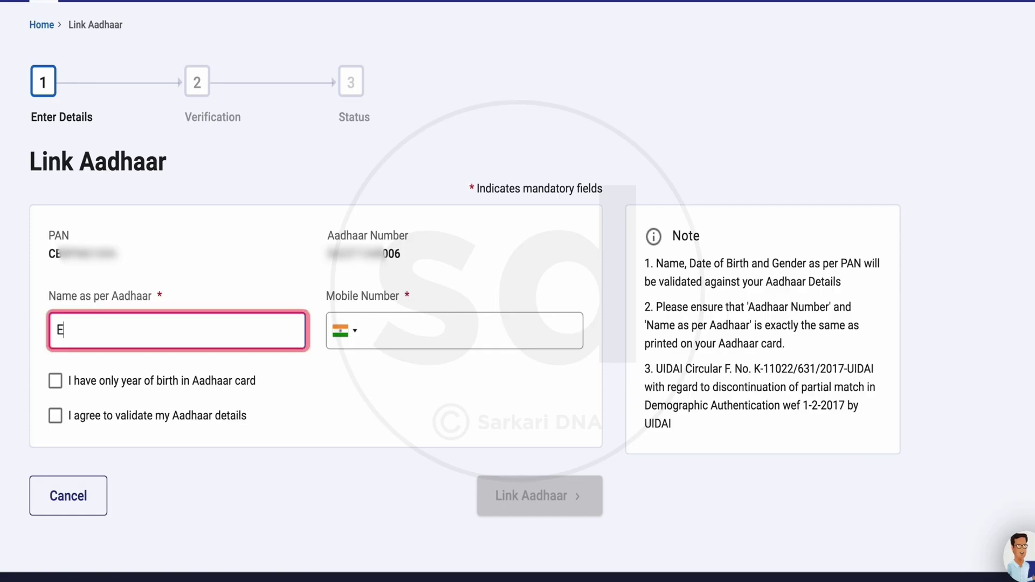
text(xampl)
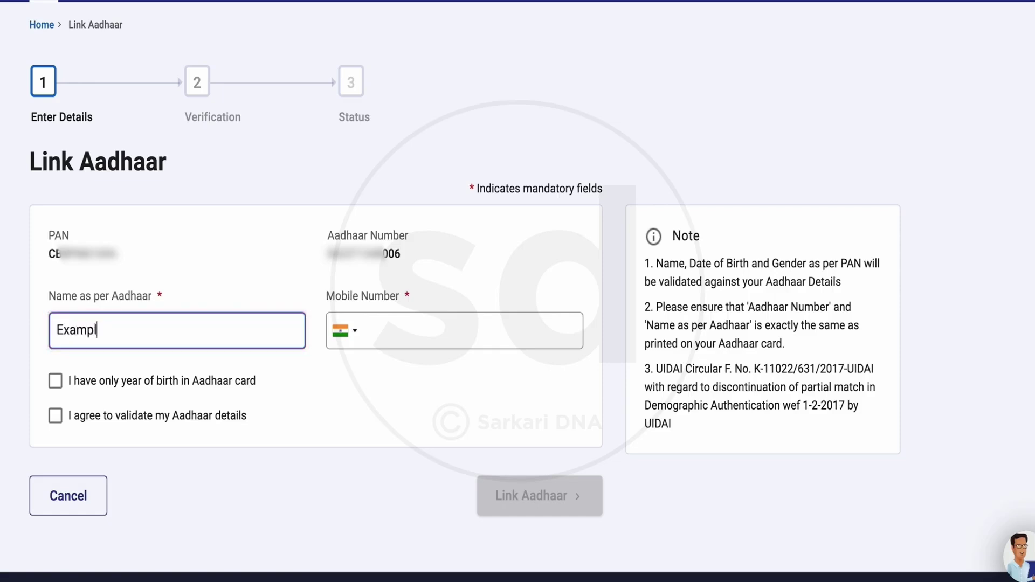
text(e name)
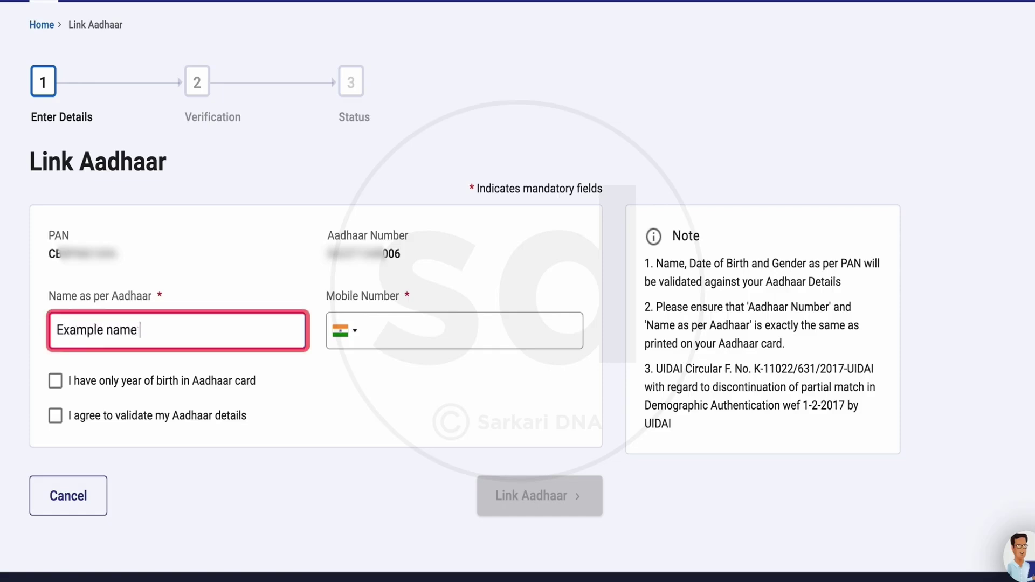
click(369, 345)
text(9000000000)
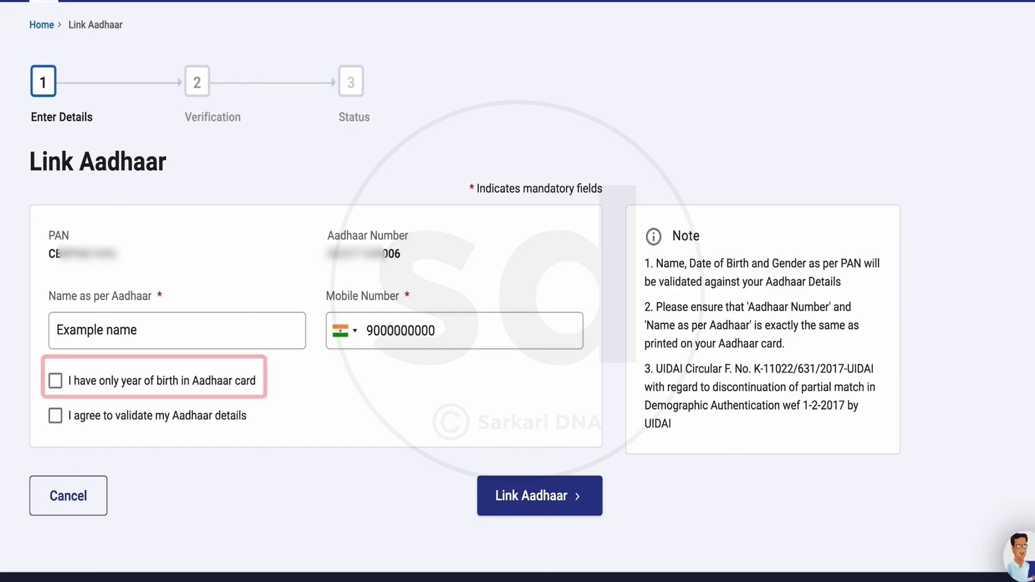
click(55, 416)
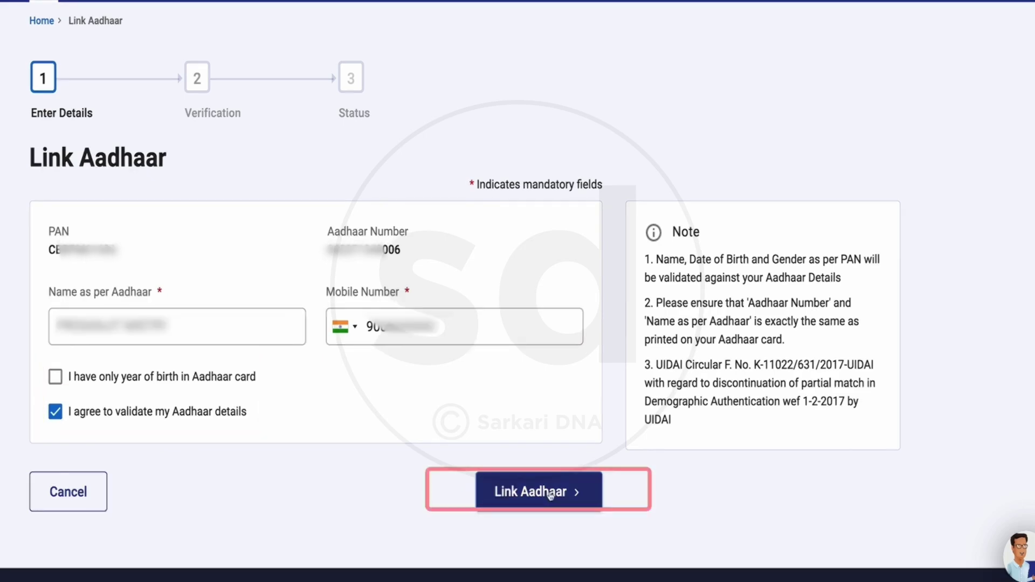
click(550, 494)
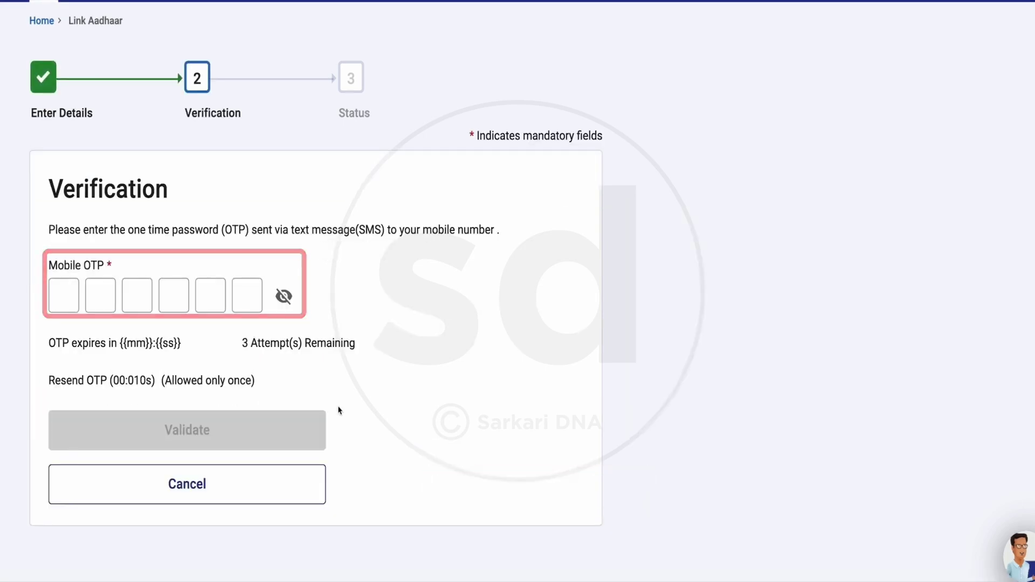
- Enter the six-digit mobile OTP and validate it
click(63, 295)
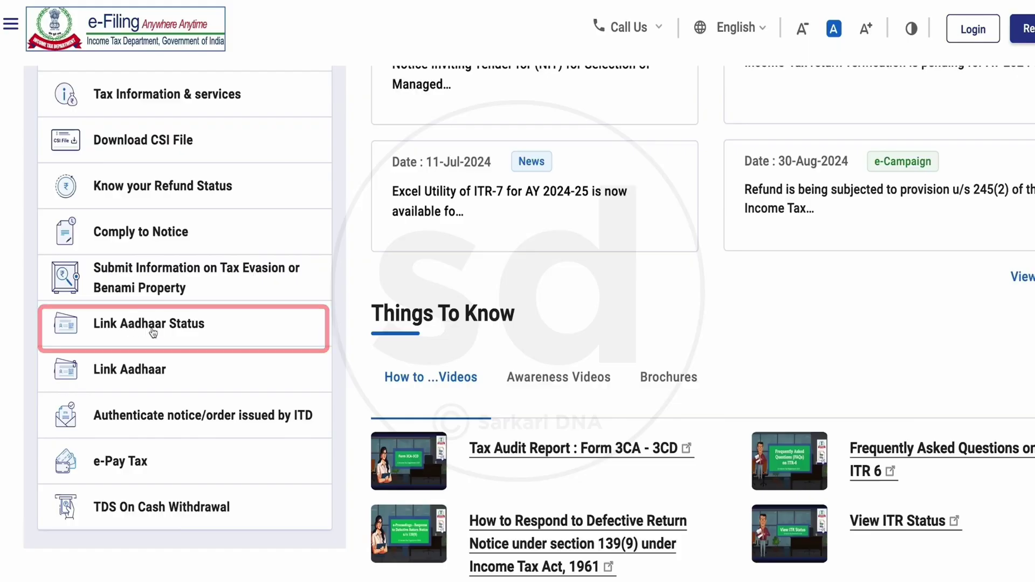
- View the Link Aadhaar Status for the PAN and Aadhaar, and highlight the already-linked message
click(194, 330)
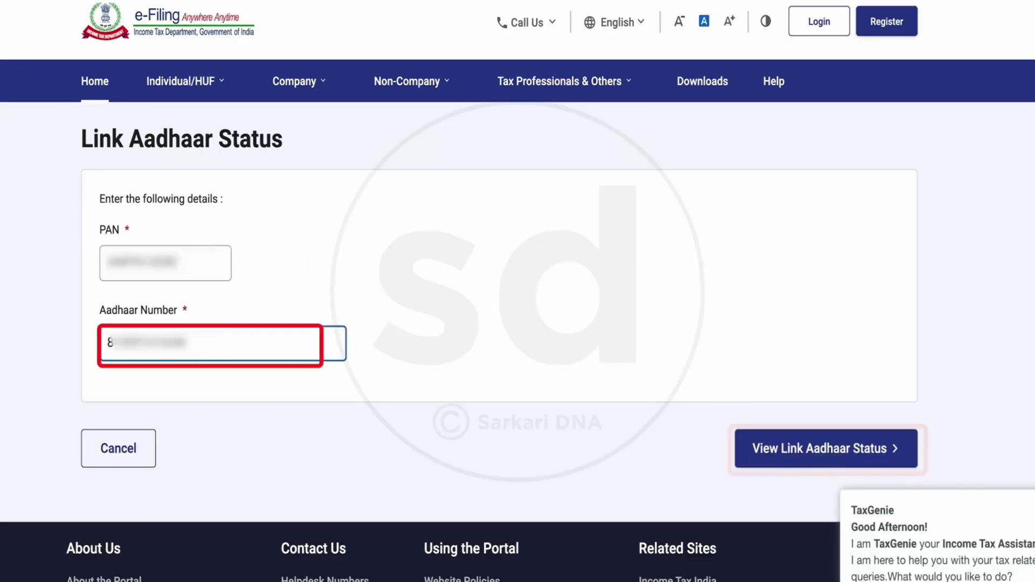
click(825, 461)
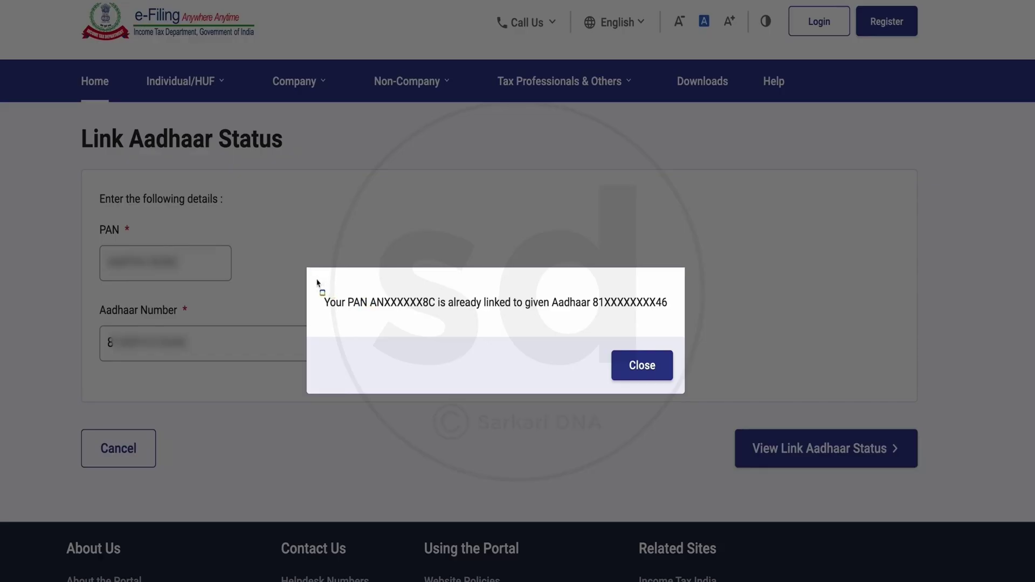
mouse_move(314, 280)
mouse_down()
mouse_move(435, 307)
mouse_move(617, 326)
mouse_up()
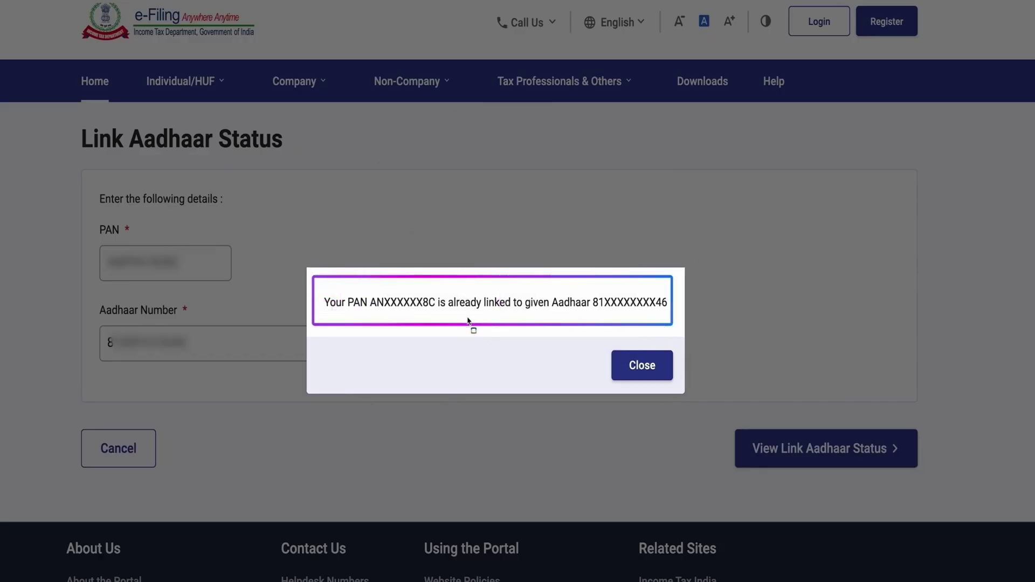
drag(473, 309, 591, 312)
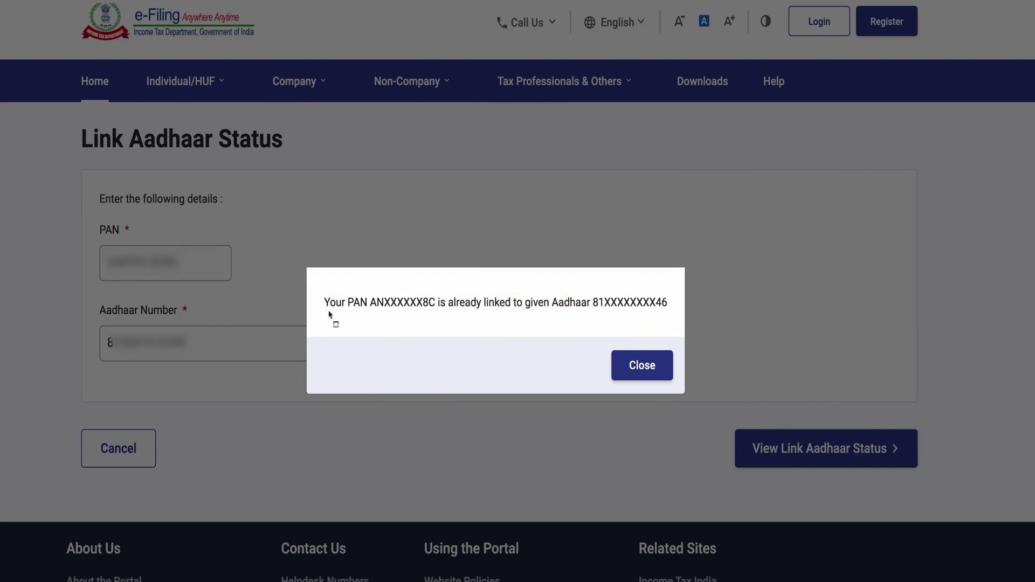
drag(360, 317, 664, 316)
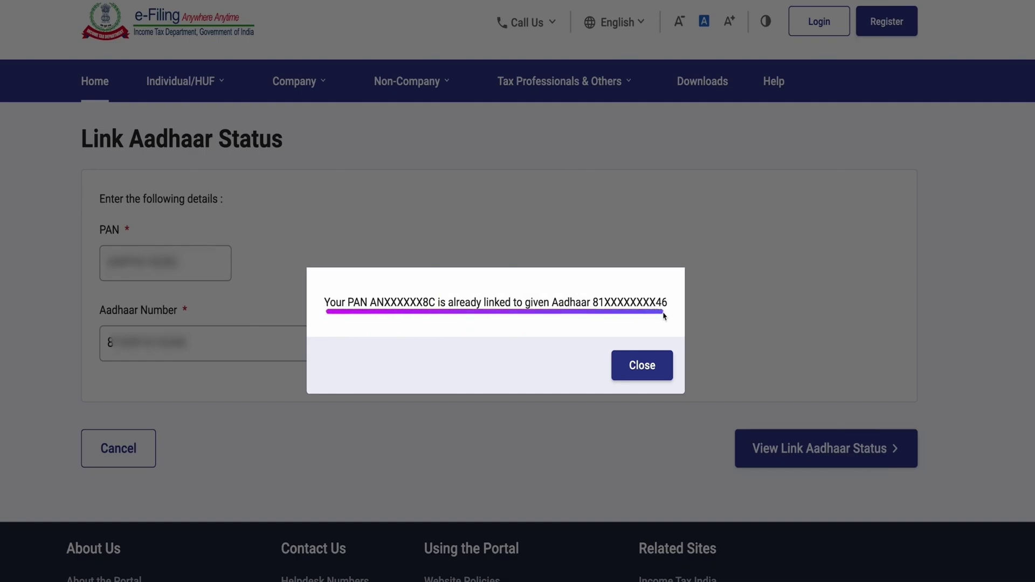